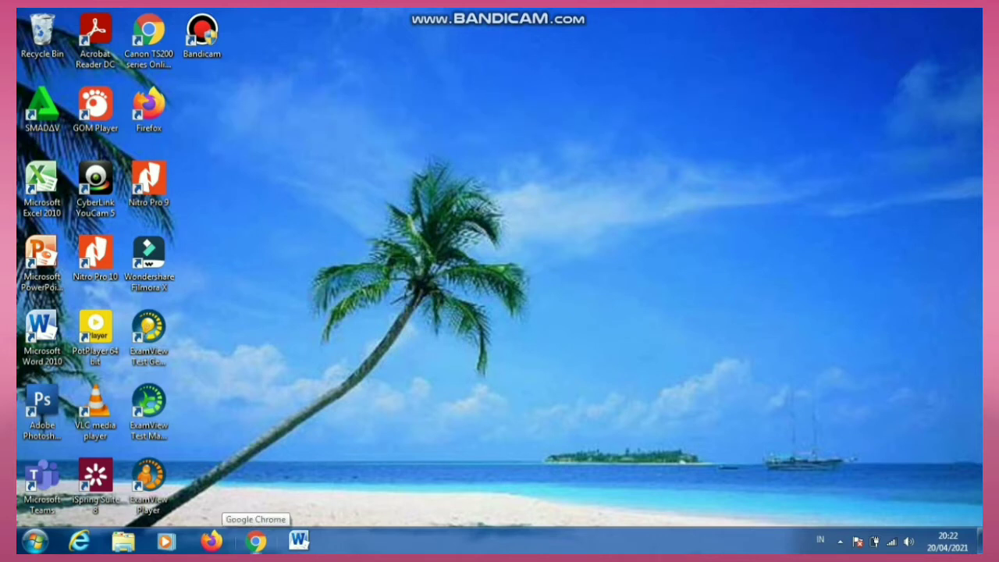
Open Google Chrome, search for youtube studio, and open the YouTube Studio site from the results
{"action": "left_click", "coordinate": [256, 539]}
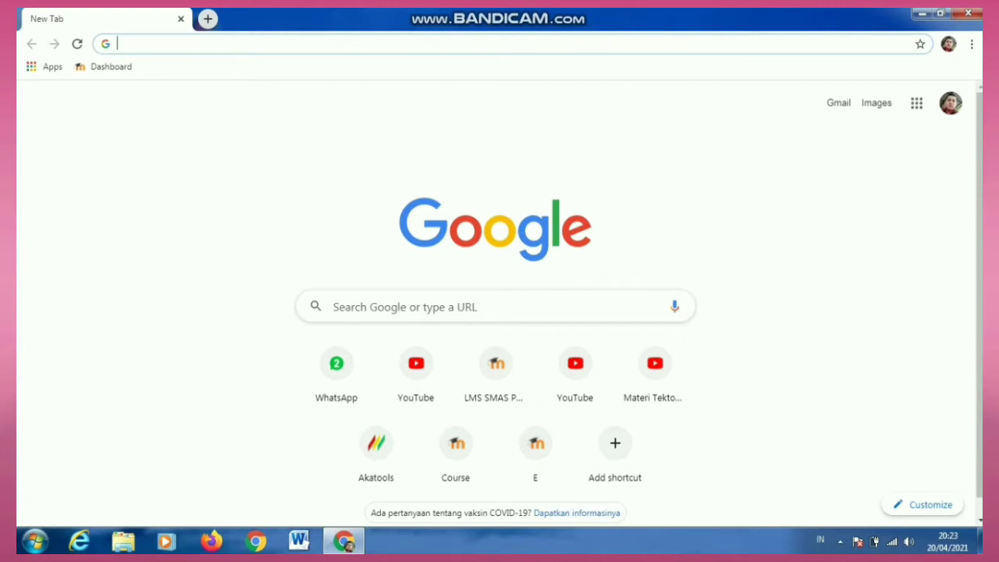
{"action": "key", "text": "Down"}
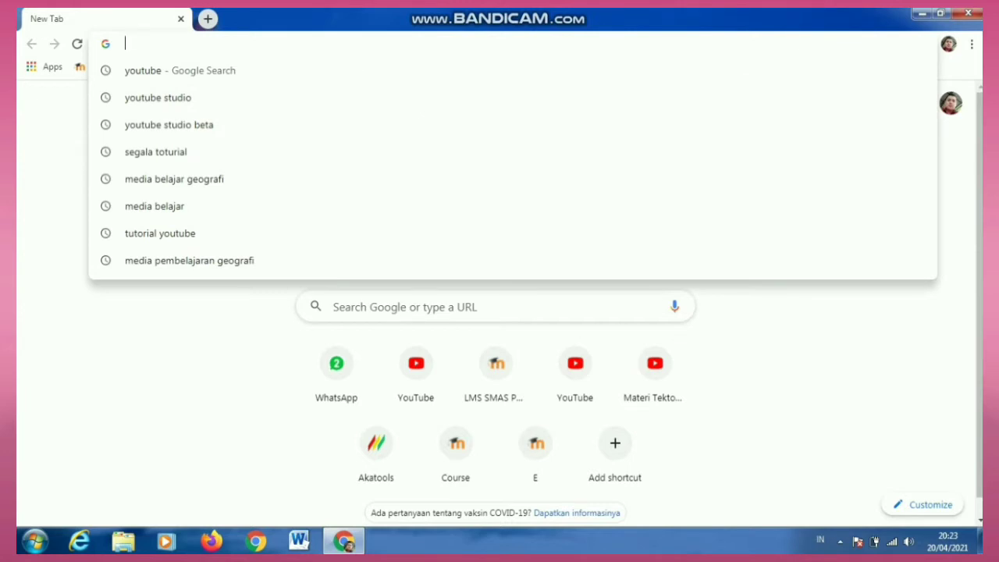
{"action": "type", "text": "you"}
{"action": "key", "text": "Delete"}
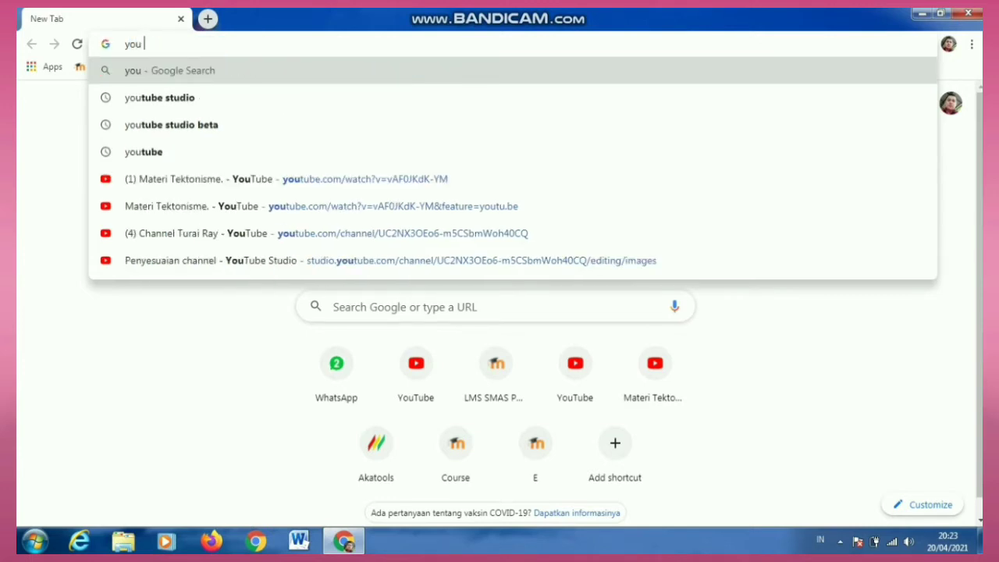
{"action": "type", "text": "st"}
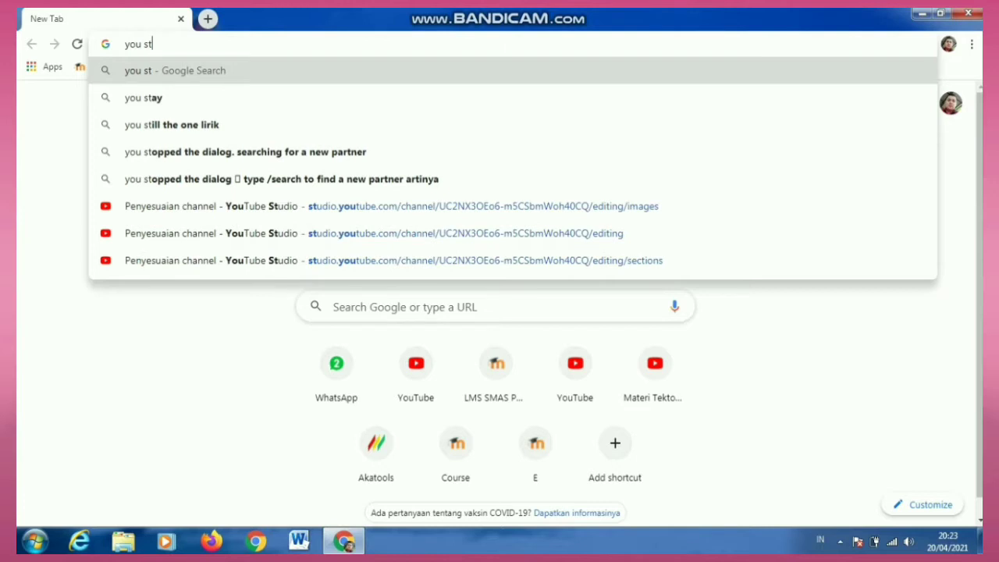
{"action": "key", "text": "BackSpace"}
{"action": "key", "text": "BackSpace"}
{"action": "key", "text": "BackSpace"}
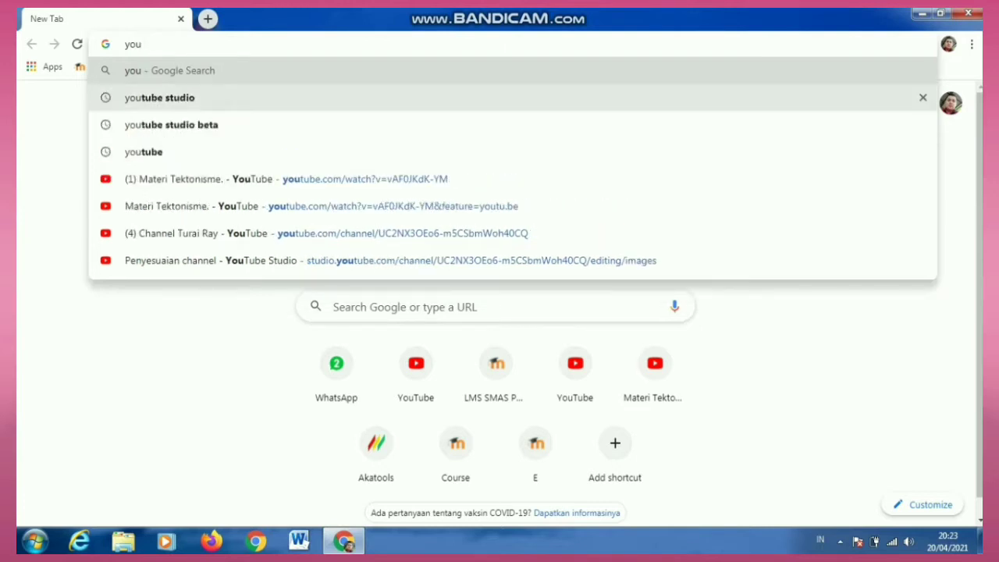
{"action": "left_click", "coordinate": [159, 98]}
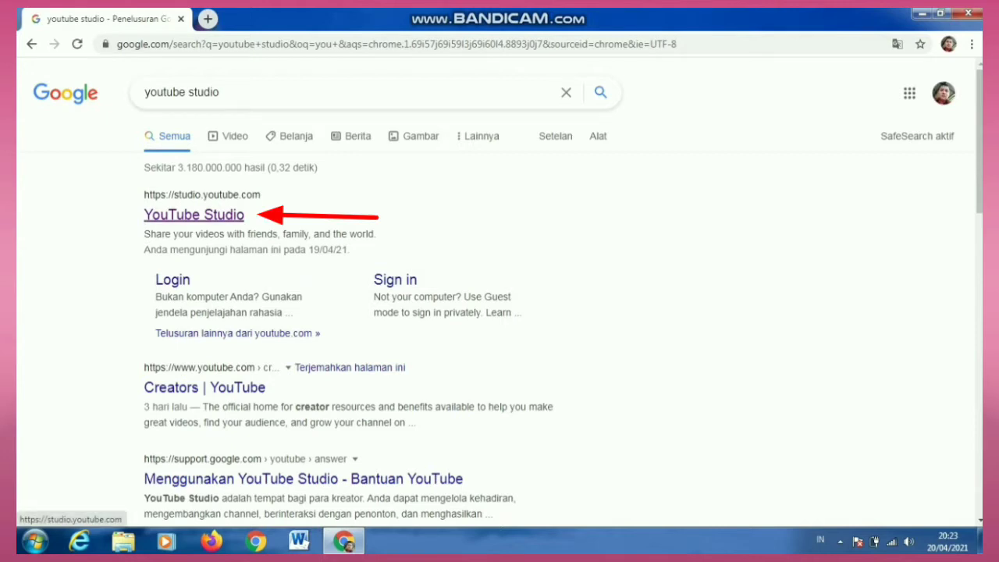
{"action": "left_click", "coordinate": [193, 215]}
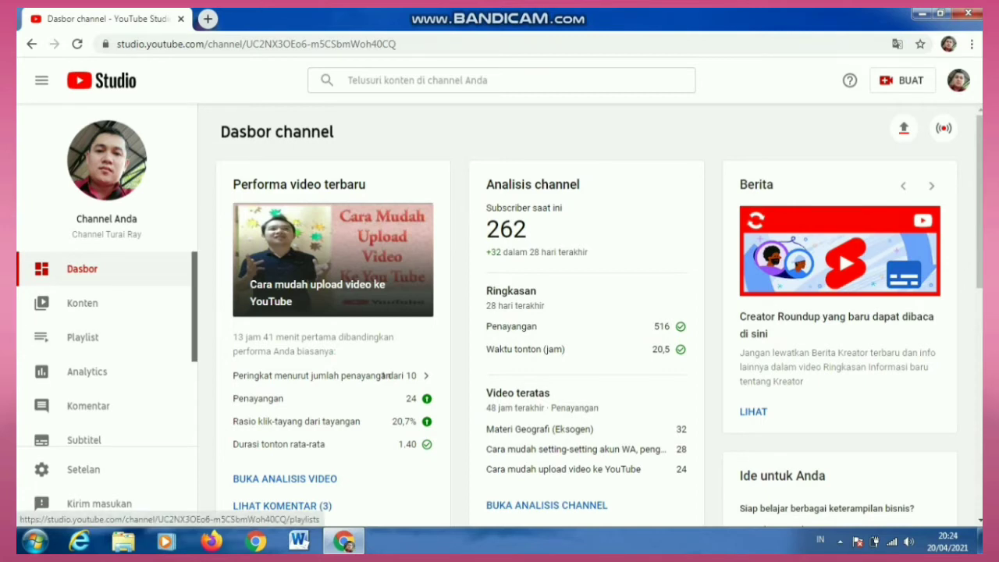
Open the channel's Penyesuaian (customization) page in YouTube Studio
{"action": "scroll", "coordinate": [107, 351], "scroll_direction": "down", "scroll_amount": 2}
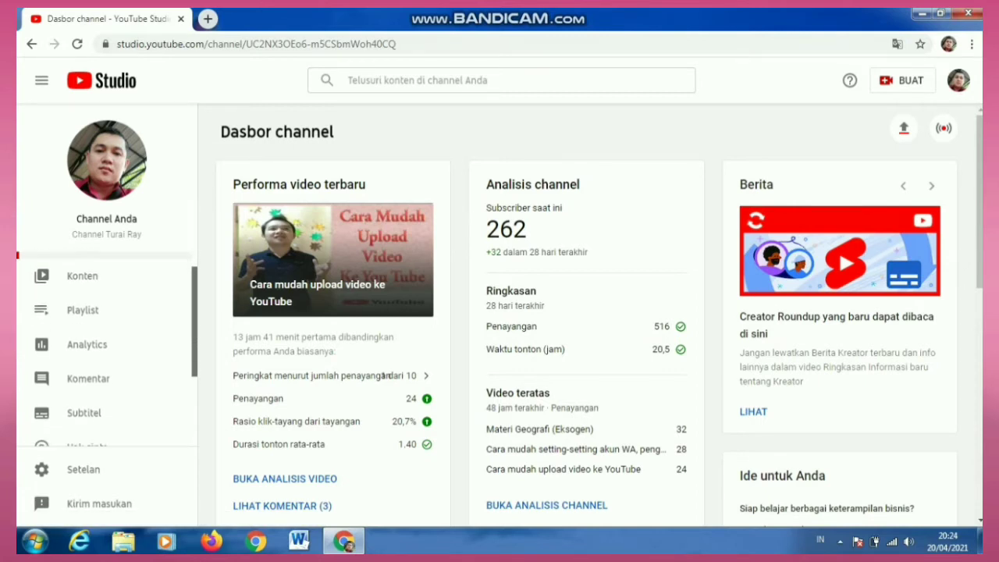
{"action": "scroll", "coordinate": [107, 351], "scroll_direction": "down", "scroll_amount": 2}
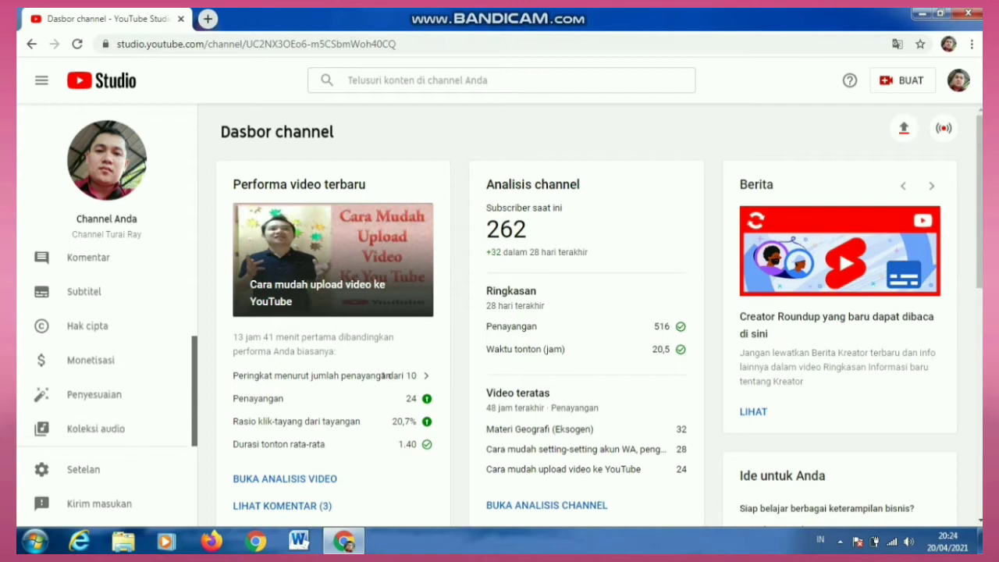
{"action": "scroll", "coordinate": [107, 351], "scroll_direction": "up", "scroll_amount": 4}
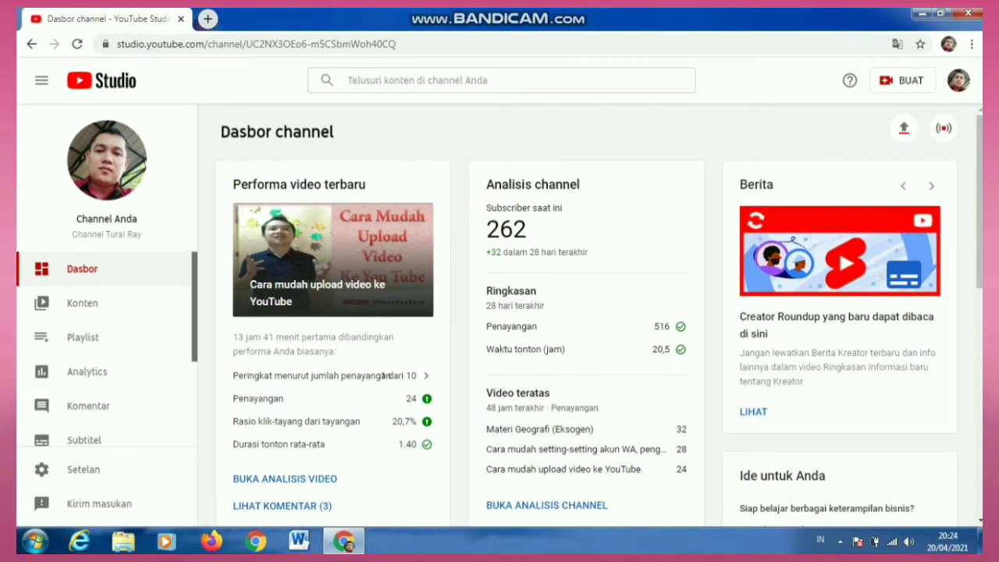
{"action": "scroll", "coordinate": [107, 344], "scroll_direction": "down", "scroll_amount": 1}
{"action": "scroll", "coordinate": [107, 351], "scroll_direction": "down", "scroll_amount": 3}
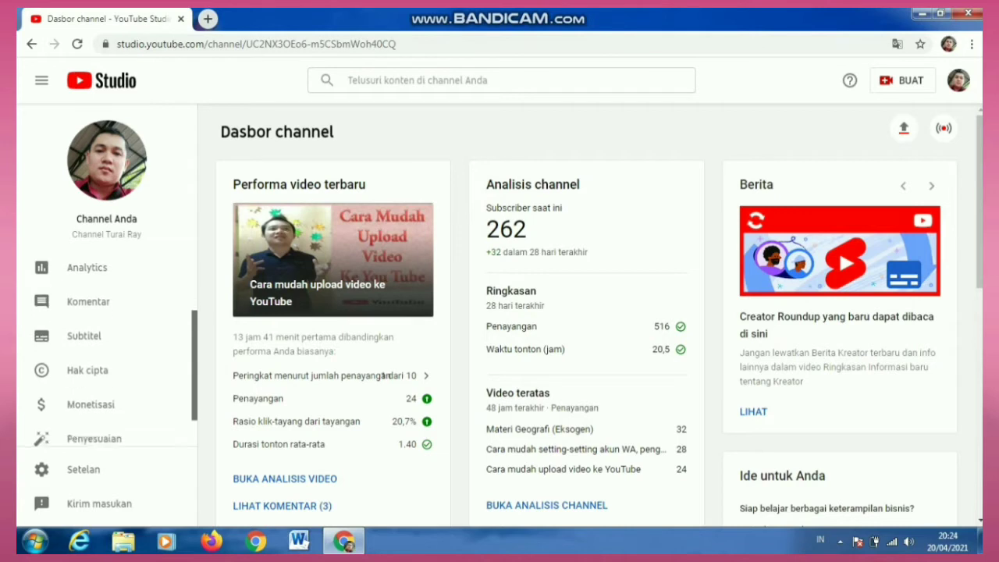
{"action": "left_click_drag", "start_coordinate": [195, 385], "coordinate": [194, 390]}
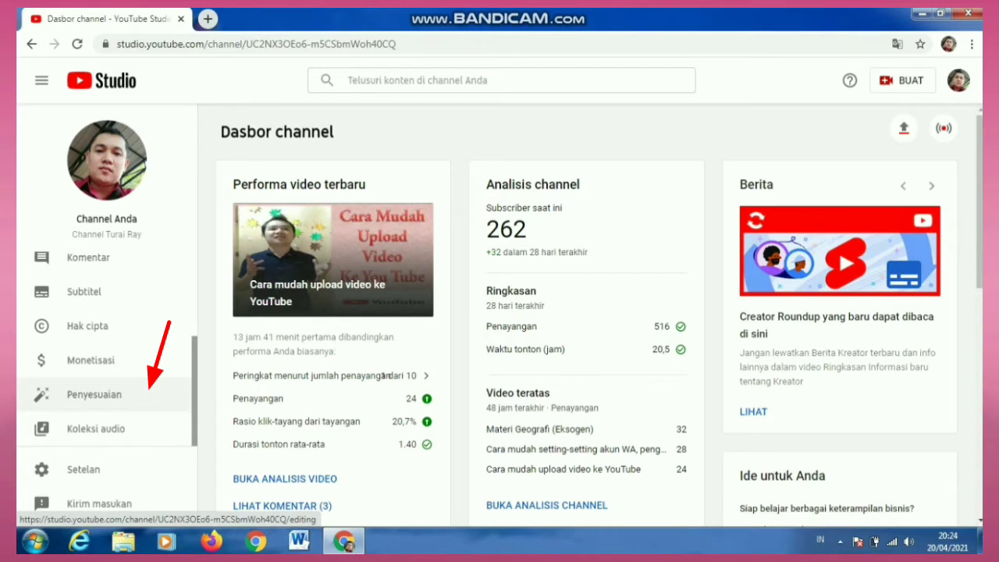
{"action": "left_click", "coordinate": [93, 394]}
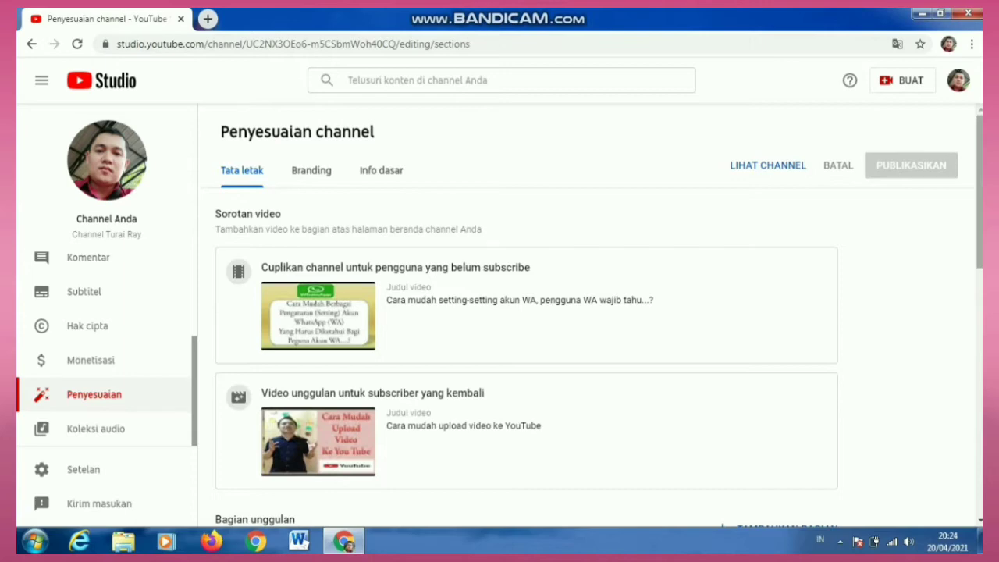
Look over the Tata letak layout settings, then view the public channel page and browse its home sections
{"action": "scroll", "coordinate": [521, 315], "scroll_direction": "down", "scroll_amount": 3}
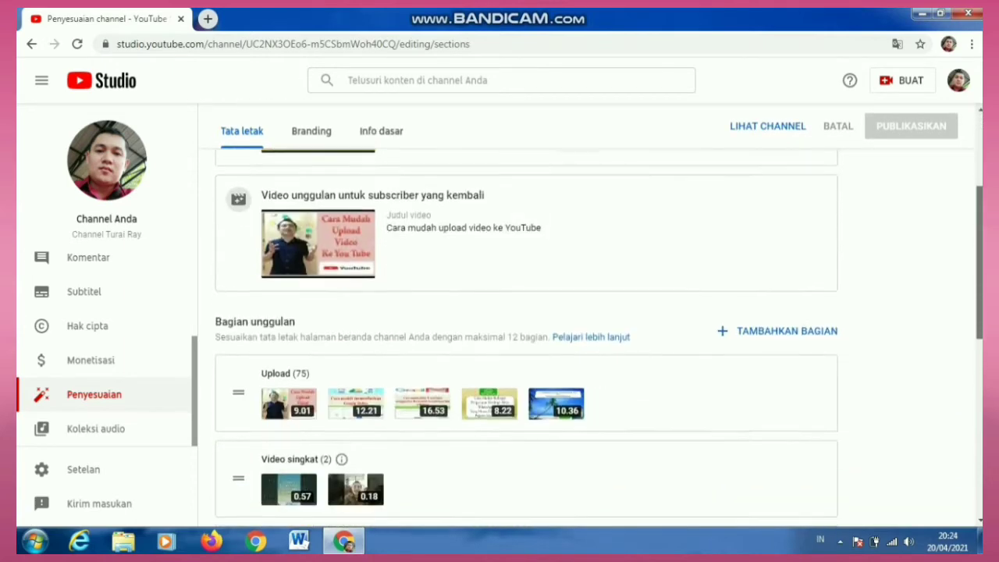
{"action": "scroll", "coordinate": [520, 315], "scroll_direction": "up", "scroll_amount": 3}
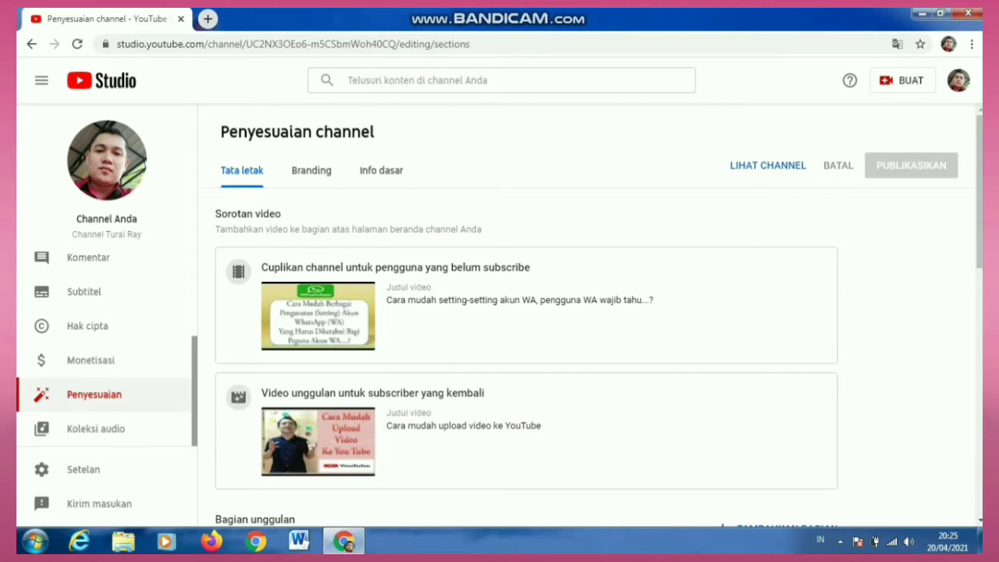
{"action": "left_click", "coordinate": [767, 166]}
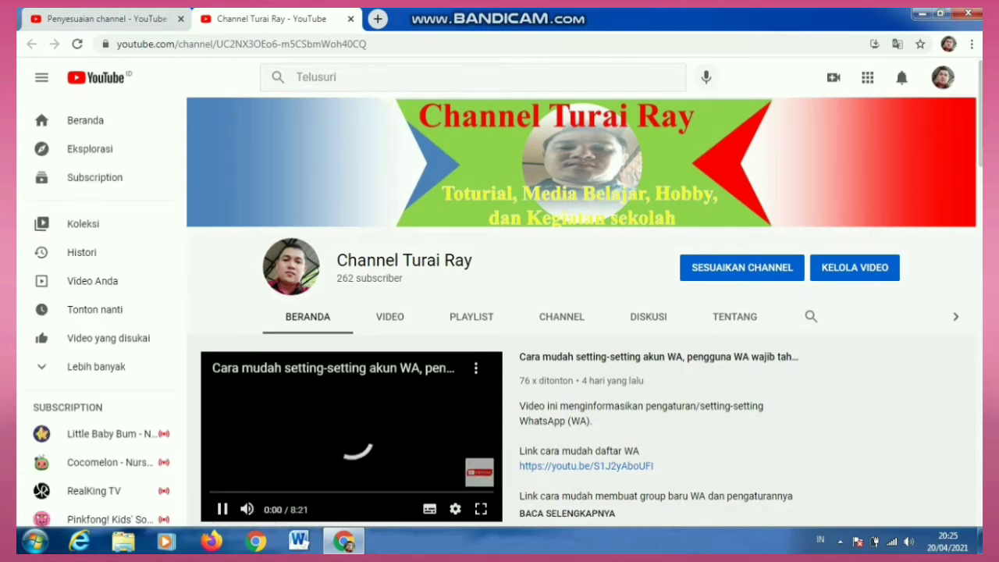
{"action": "scroll", "coordinate": [581, 312], "scroll_direction": "down", "scroll_amount": 1}
{"action": "scroll", "coordinate": [580, 328], "scroll_direction": "down", "scroll_amount": 5}
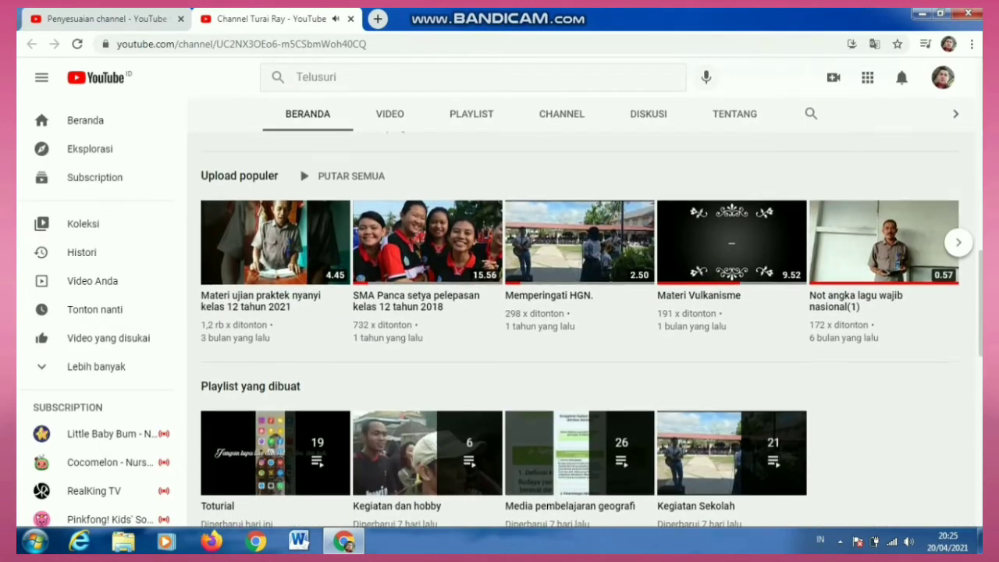
{"action": "scroll", "coordinate": [581, 328], "scroll_direction": "up", "scroll_amount": 2}
{"action": "scroll", "coordinate": [580, 313], "scroll_direction": "up", "scroll_amount": 4}
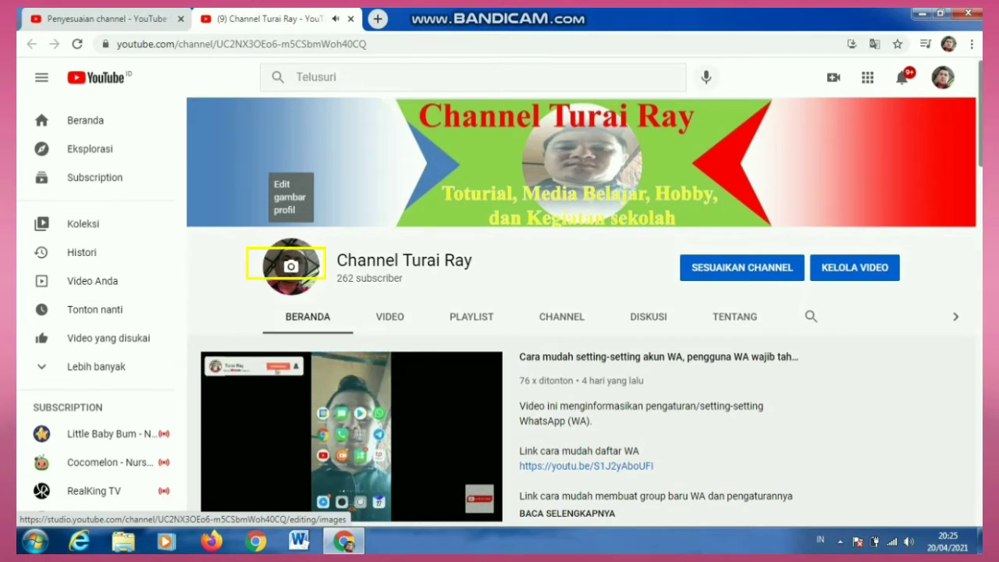
Compare the channel customization page with the public channel page and return to the customization page
{"action": "left_click", "coordinate": [105, 18]}
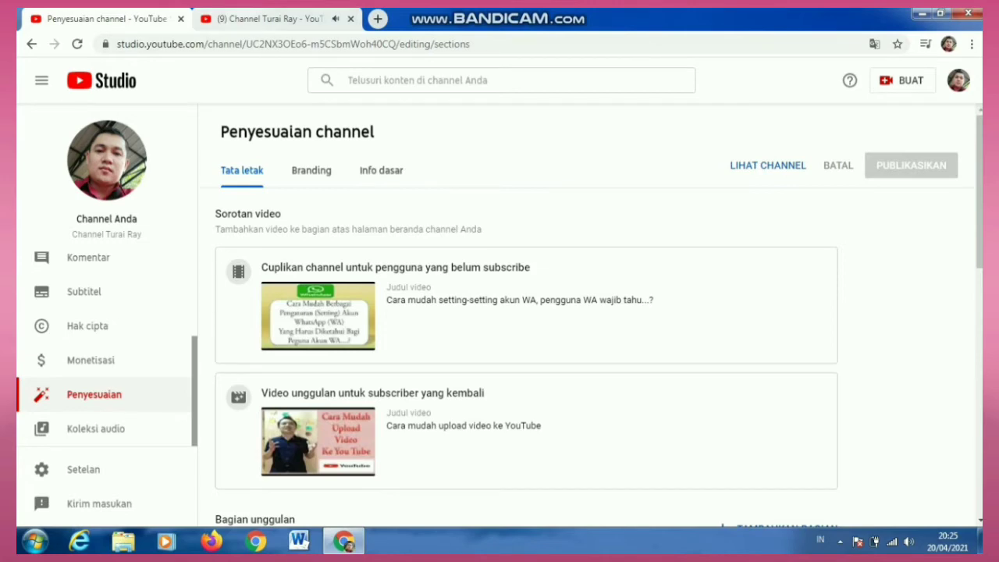
{"action": "left_click", "coordinate": [266, 18]}
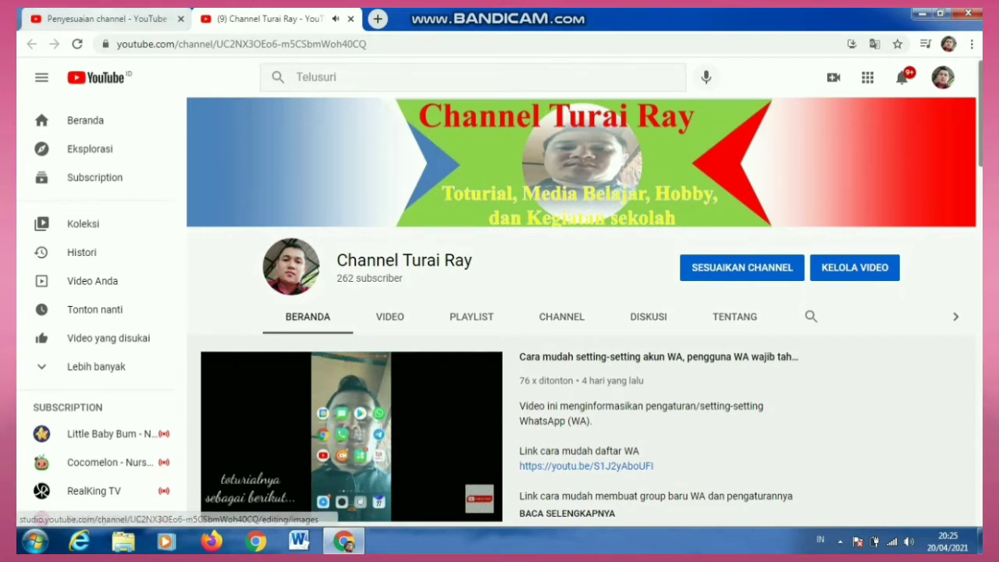
{"action": "left_click", "coordinate": [107, 19]}
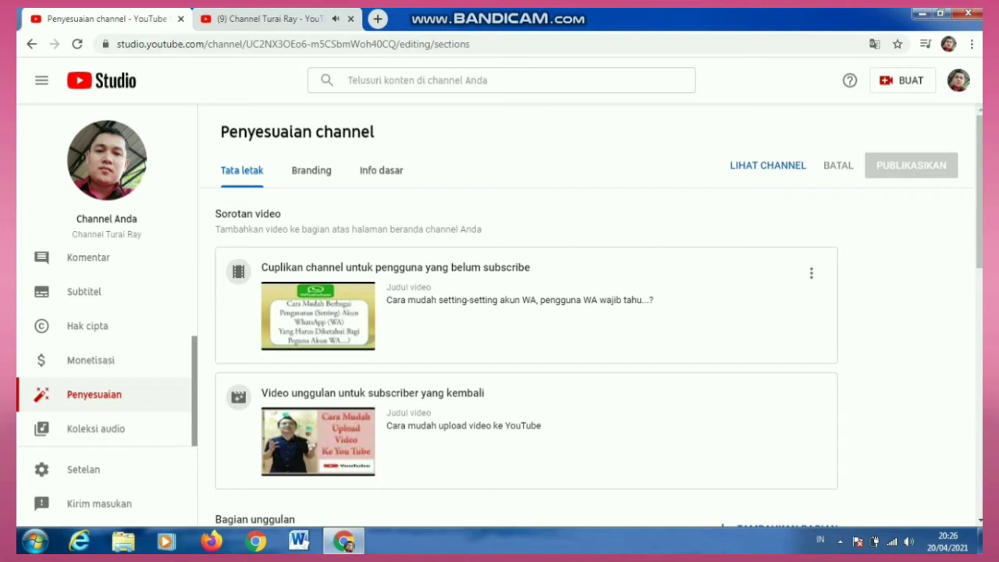
View the videos offered by Ganti video for the non-subscriber channel trailer, and leave without choosing one
{"action": "left_click", "coordinate": [810, 272]}
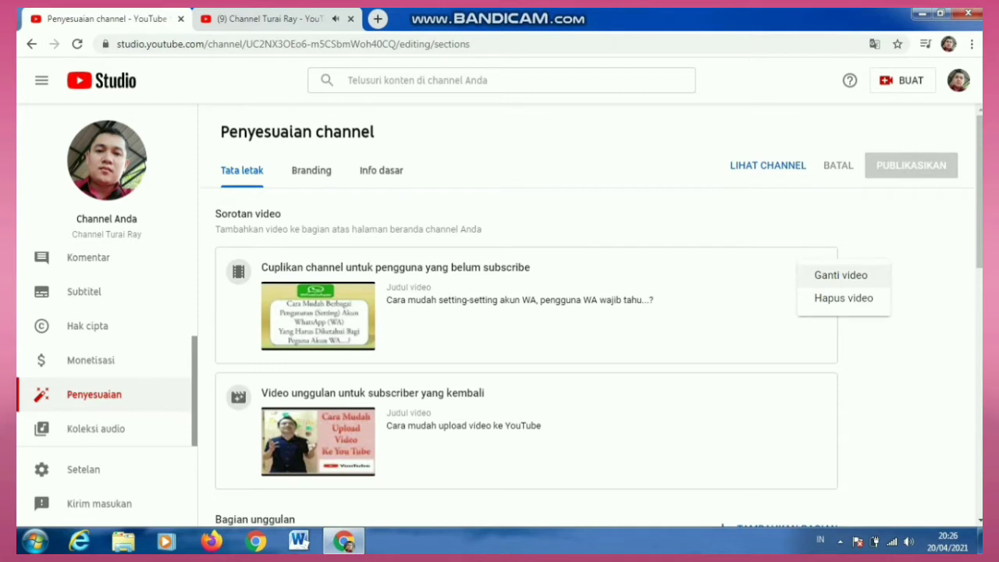
{"action": "left_click", "coordinate": [841, 274]}
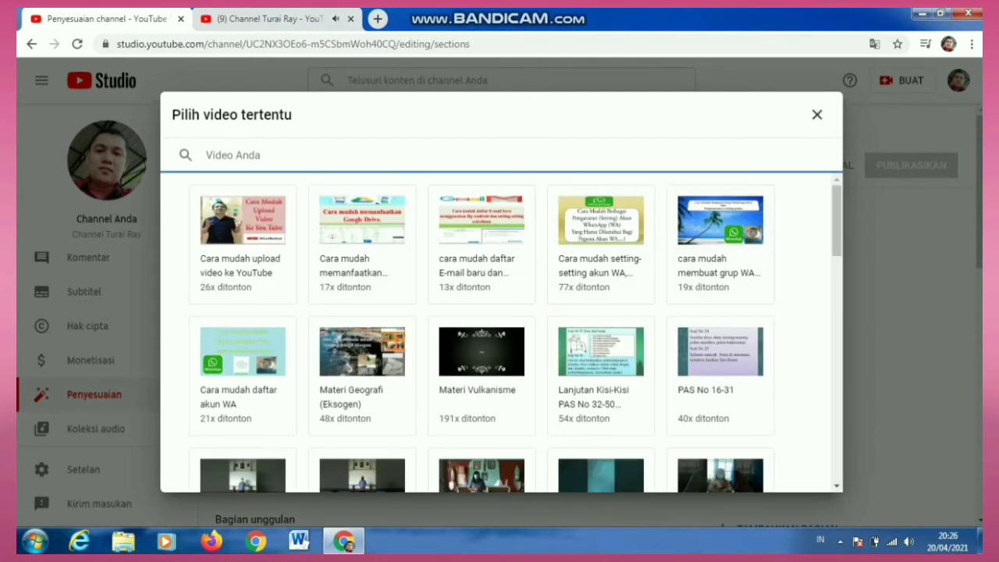
{"action": "left_click", "coordinate": [816, 115]}
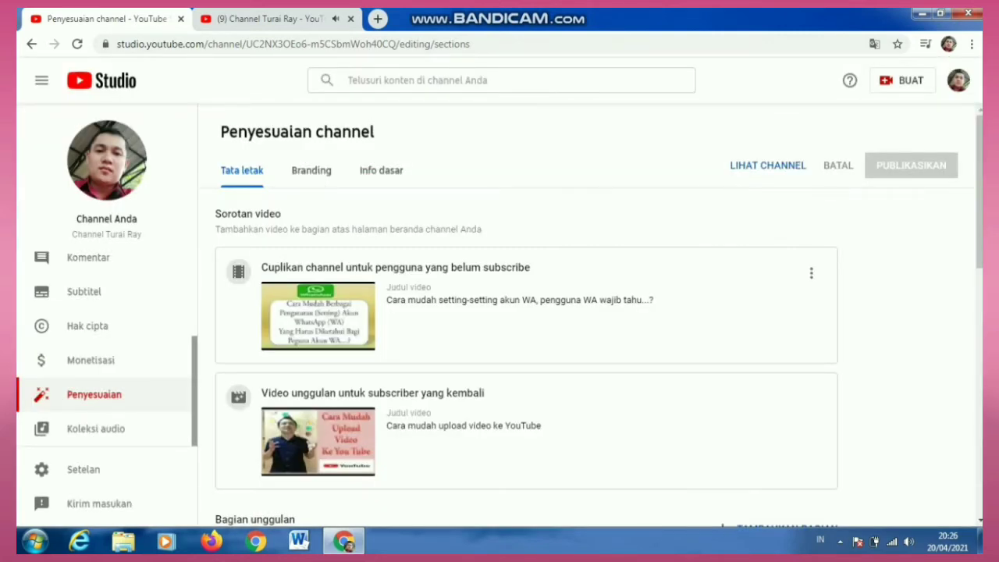
View the options for the featured video for returning subscribers and close them without choosing one
{"action": "scroll", "coordinate": [526, 312], "scroll_direction": "down", "scroll_amount": 2}
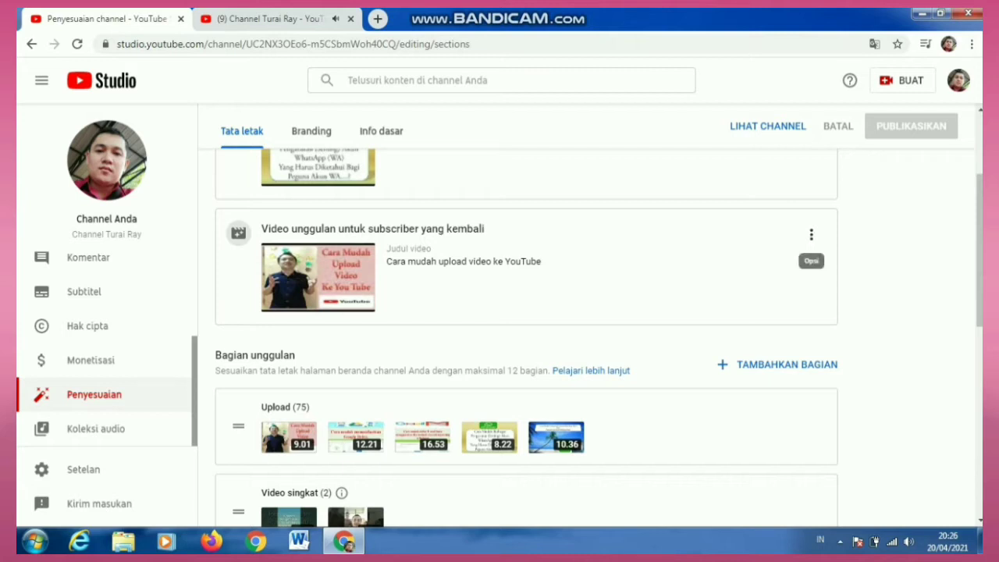
{"action": "left_click", "coordinate": [811, 234]}
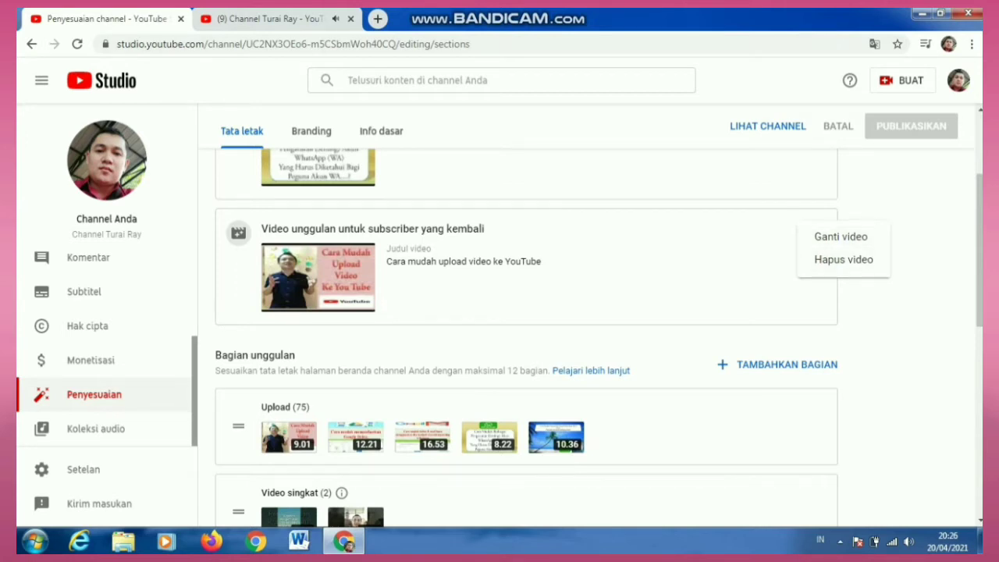
{"action": "key", "text": "Escape"}
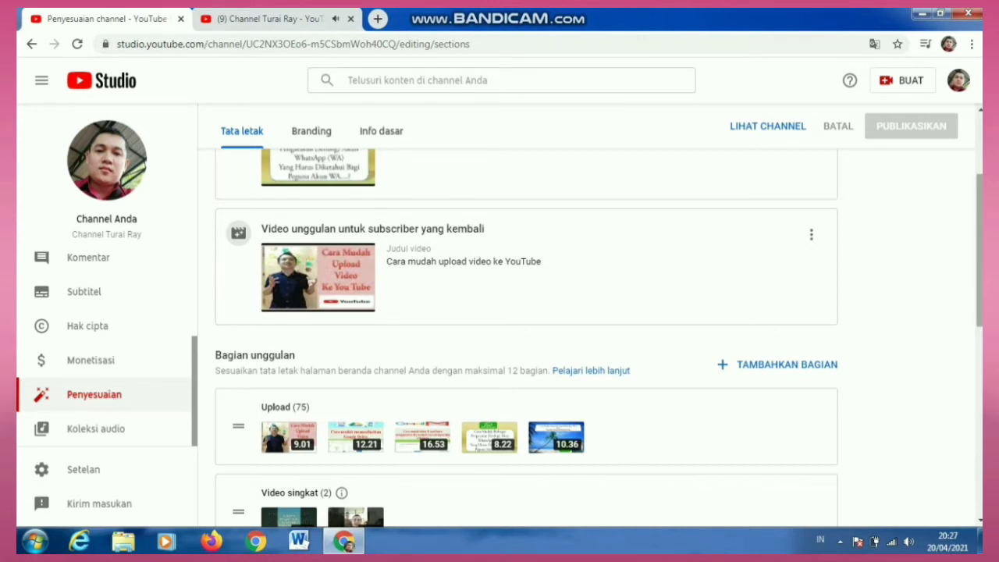
Review the section types that can be added under Bagian unggulan without adding one, and look through the existing featured sections
{"action": "scroll", "coordinate": [520, 339], "scroll_direction": "down", "scroll_amount": 2}
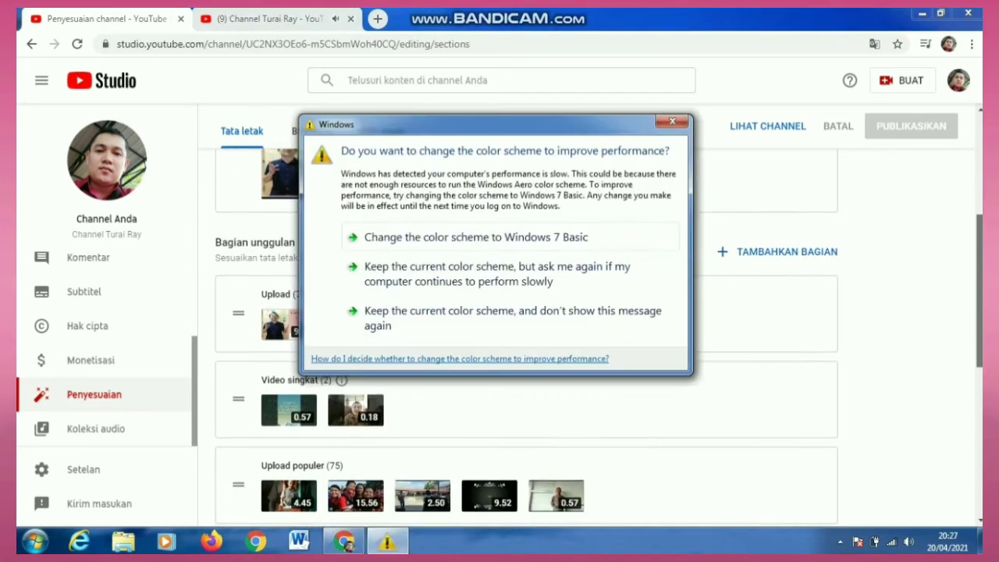
{"action": "key", "text": "alt+Tab"}
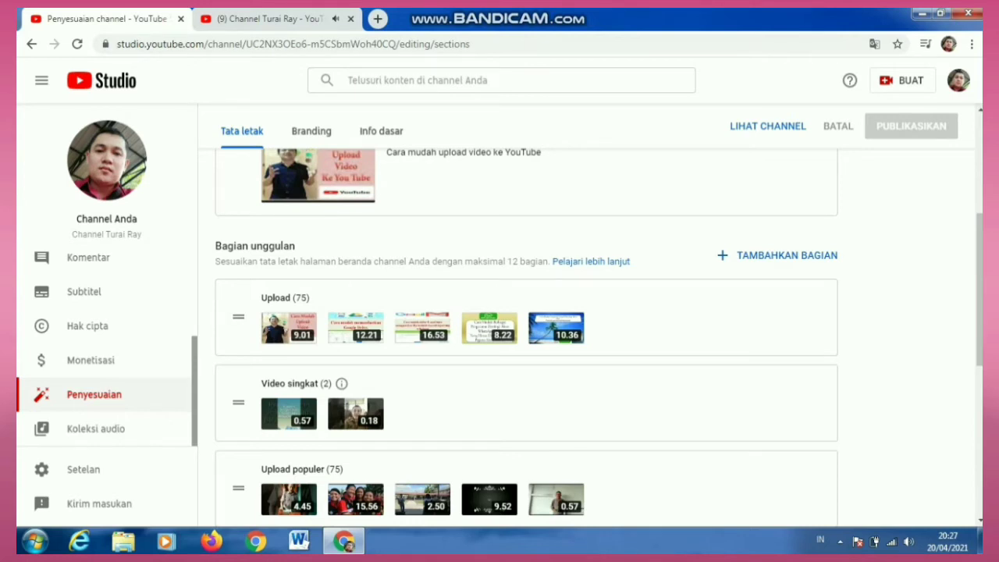
{"action": "left_click", "coordinate": [777, 255]}
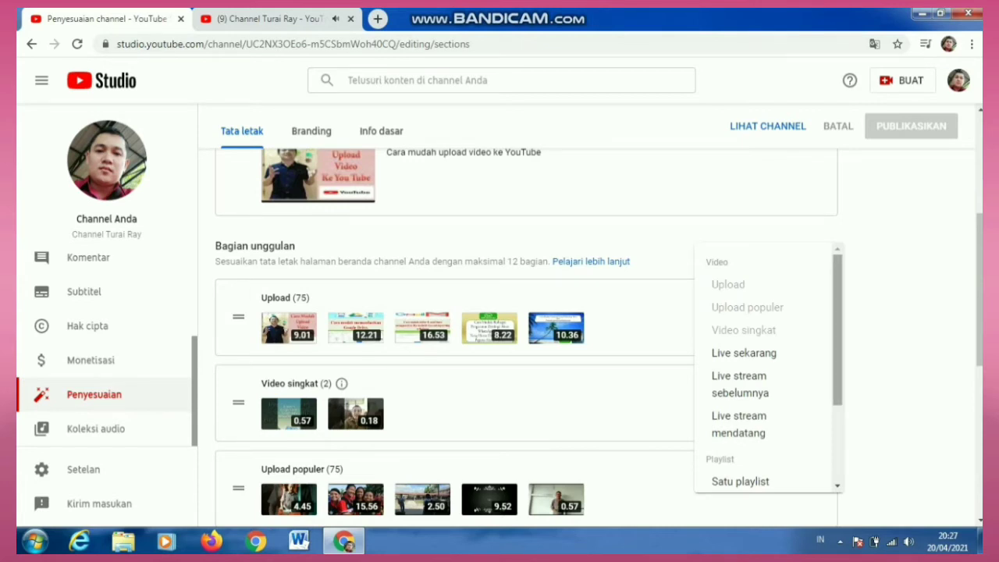
{"action": "scroll", "coordinate": [768, 366], "scroll_direction": "down", "scroll_amount": 1}
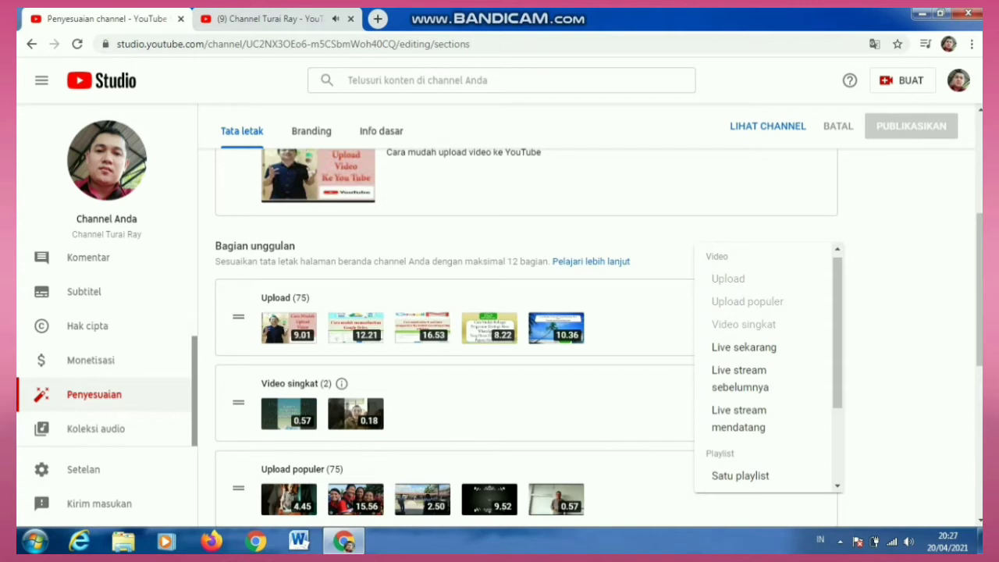
{"action": "scroll", "coordinate": [769, 366], "scroll_direction": "down", "scroll_amount": 1}
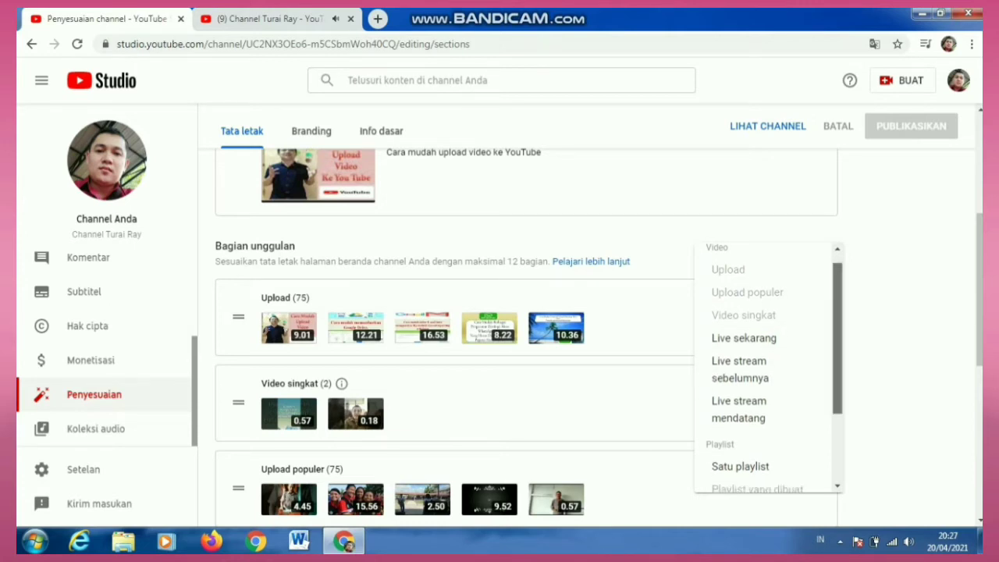
{"action": "scroll", "coordinate": [768, 367], "scroll_direction": "down", "scroll_amount": 3}
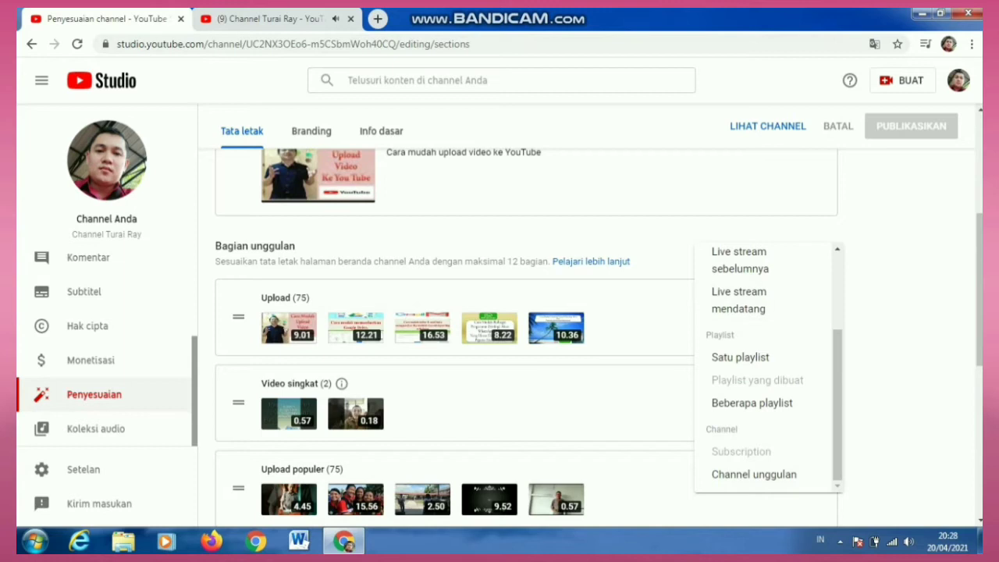
{"action": "key", "text": "Escape"}
{"action": "scroll", "coordinate": [520, 335], "scroll_direction": "down", "scroll_amount": 4}
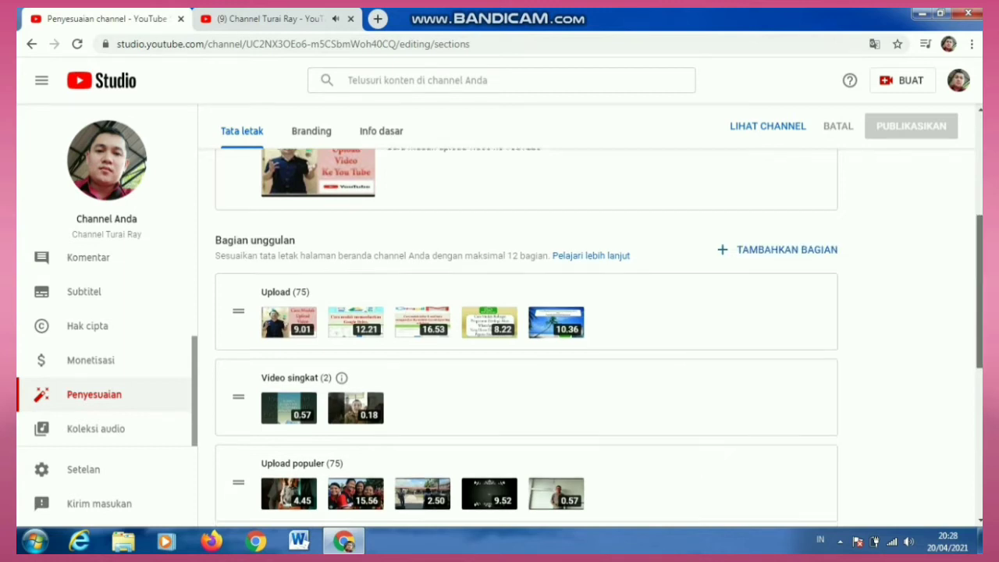
{"action": "scroll", "coordinate": [521, 335], "scroll_direction": "down", "scroll_amount": 2}
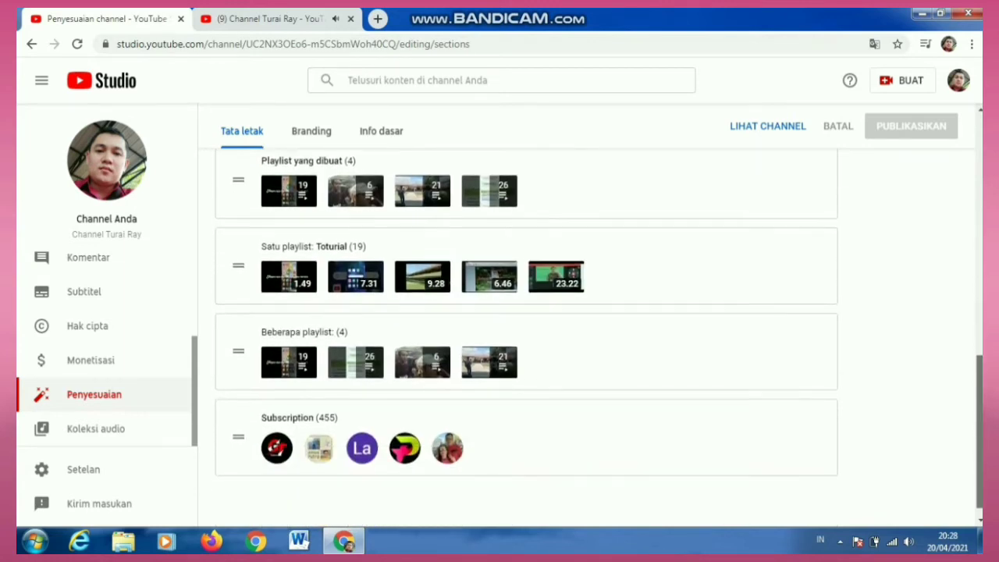
Look back through the existing featured sections up to the channel trailer and returning-subscriber video settings
{"action": "scroll", "coordinate": [521, 336], "scroll_direction": "down", "scroll_amount": 1}
{"action": "scroll", "coordinate": [520, 335], "scroll_direction": "up", "scroll_amount": 5}
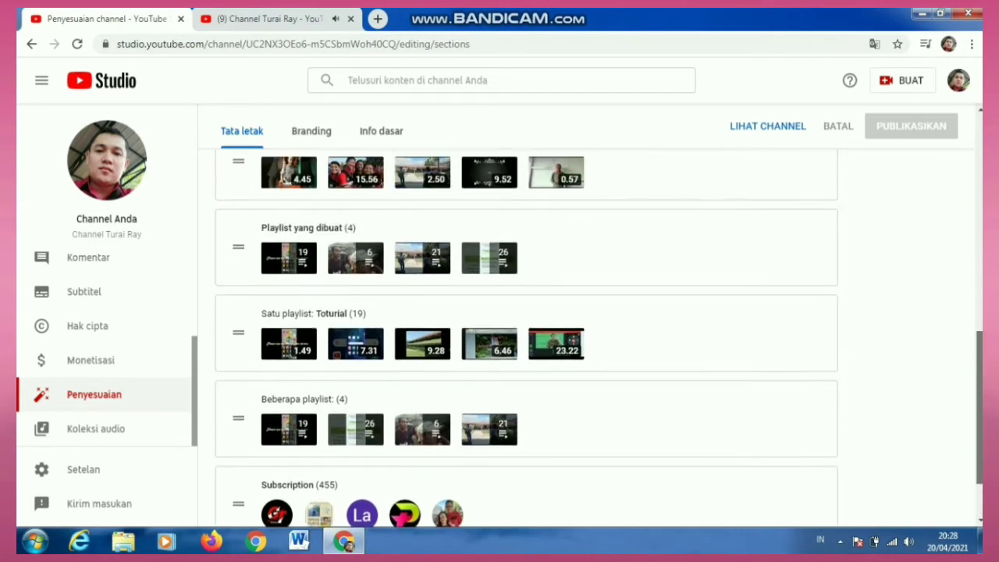
{"action": "scroll", "coordinate": [520, 335], "scroll_direction": "up", "scroll_amount": 1}
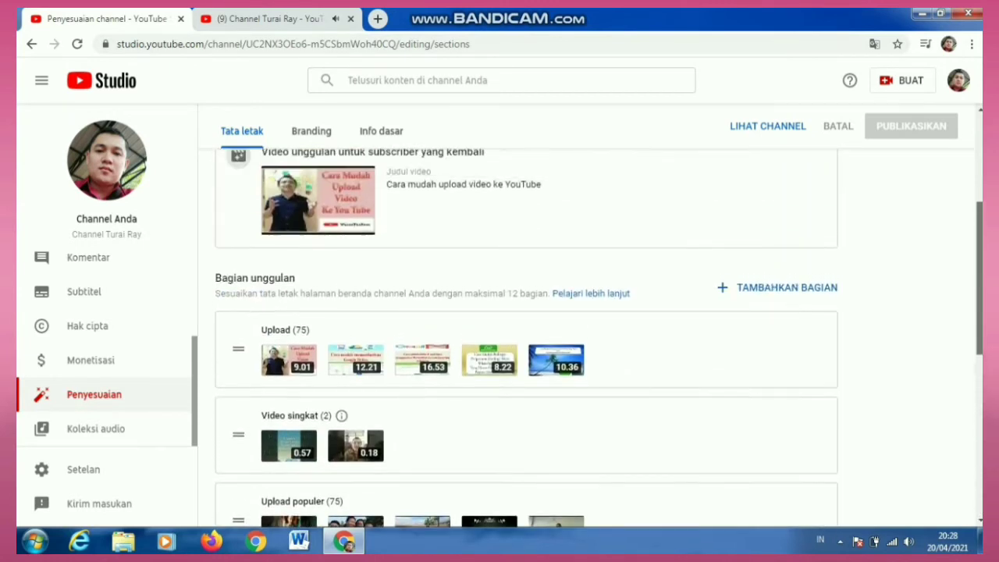
{"action": "scroll", "coordinate": [520, 335], "scroll_direction": "up", "scroll_amount": 2}
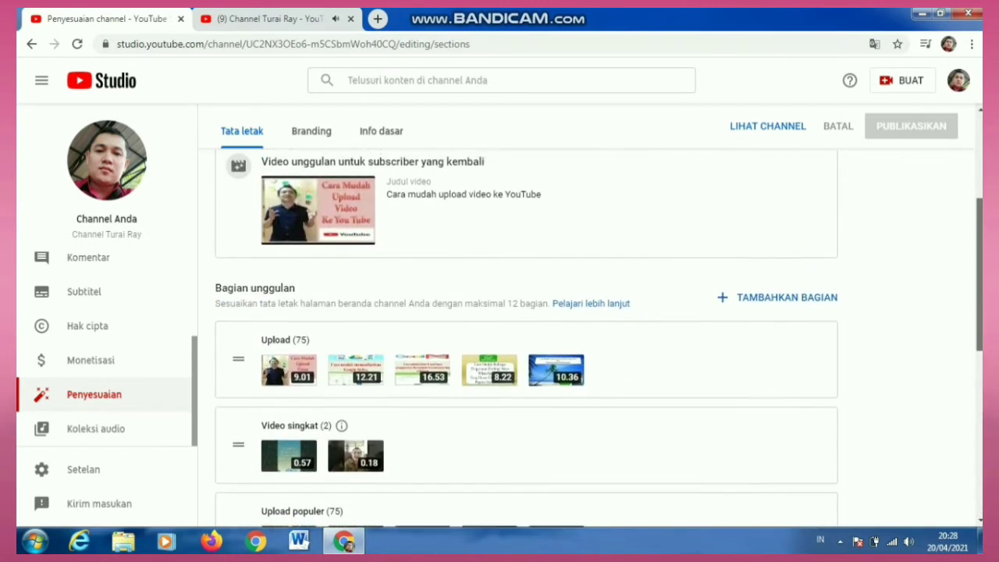
{"action": "scroll", "coordinate": [521, 335], "scroll_direction": "up", "scroll_amount": 1}
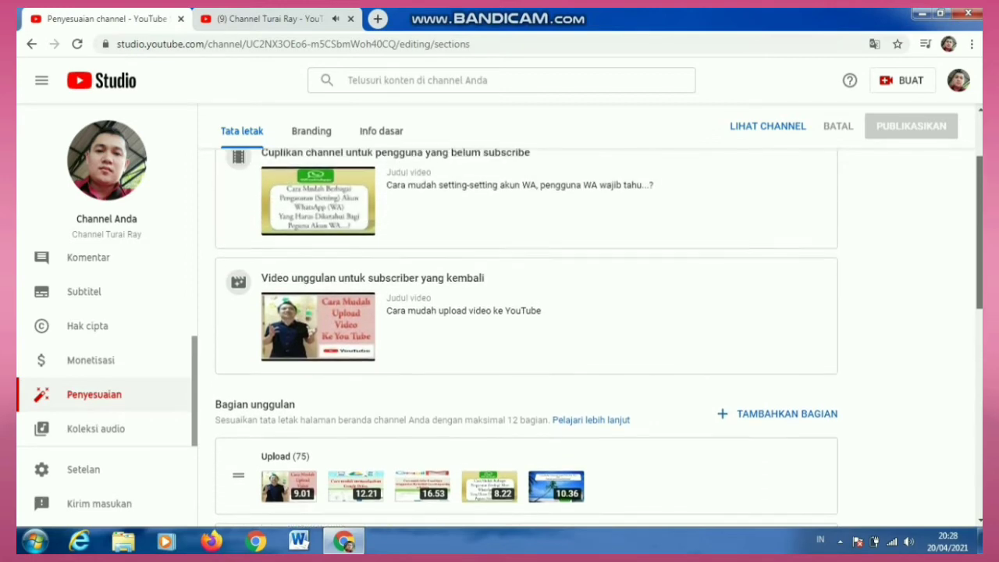
Examine how the trailer, uploads, Shorts, popular uploads and playlists appear on the public channel home page, and return to the customization page
{"action": "key", "text": "ctrl+Tab"}
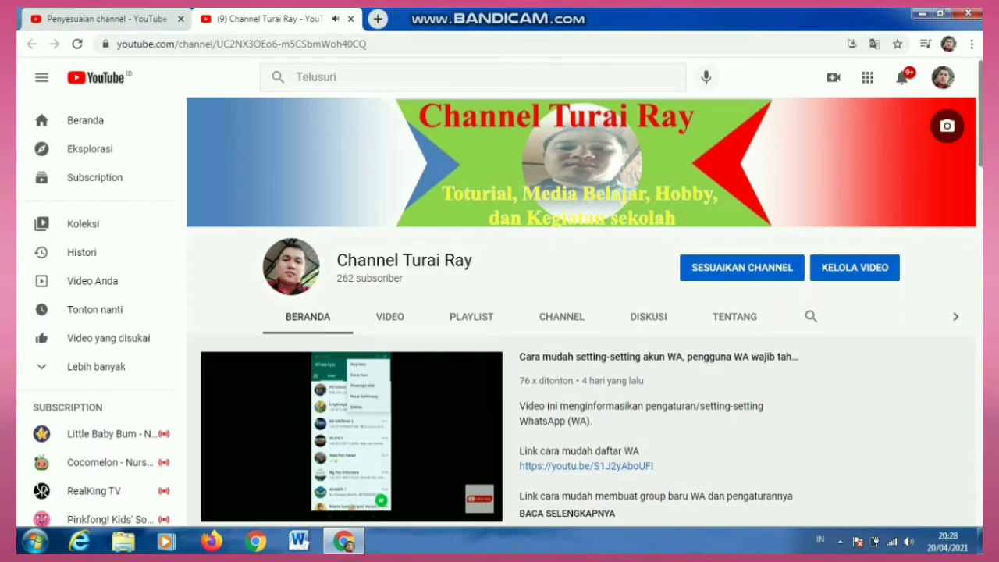
{"action": "scroll", "coordinate": [577, 312], "scroll_direction": "down", "scroll_amount": 2}
{"action": "scroll", "coordinate": [577, 312], "scroll_direction": "down", "scroll_amount": 1}
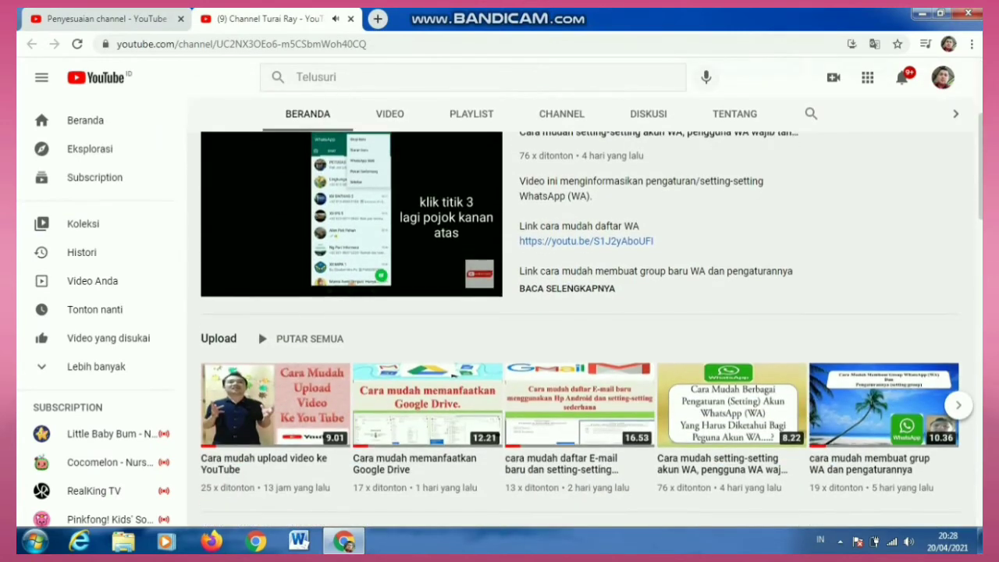
{"action": "scroll", "coordinate": [577, 312], "scroll_direction": "down", "scroll_amount": 2}
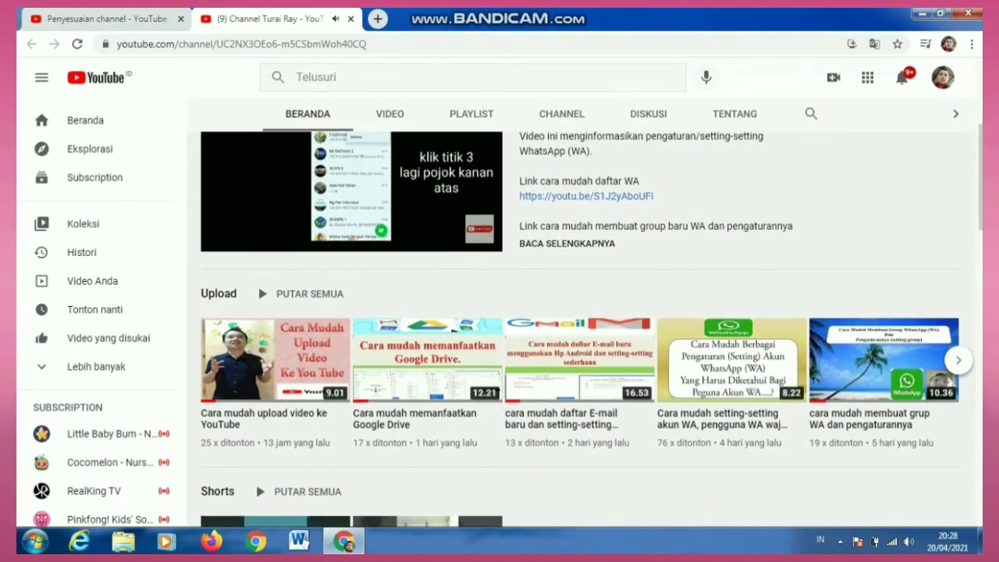
{"action": "scroll", "coordinate": [577, 312], "scroll_direction": "down", "scroll_amount": 2}
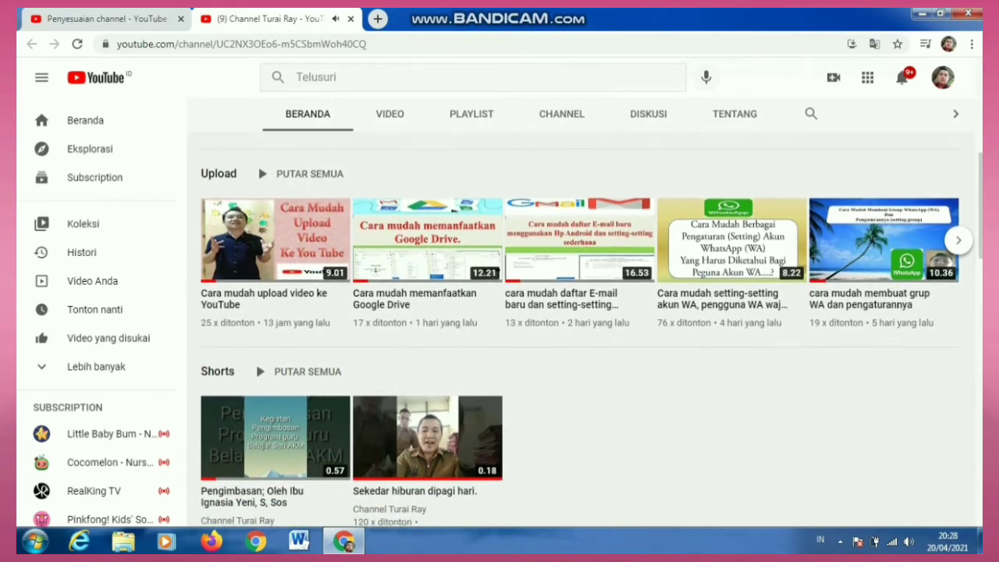
{"action": "scroll", "coordinate": [578, 312], "scroll_direction": "down", "scroll_amount": 2}
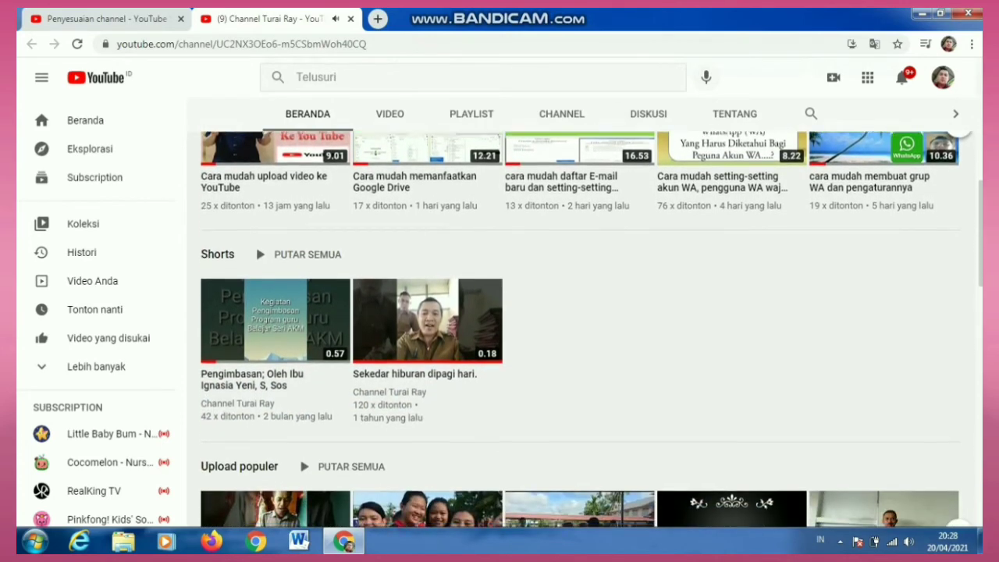
{"action": "scroll", "coordinate": [577, 312], "scroll_direction": "down", "scroll_amount": 4}
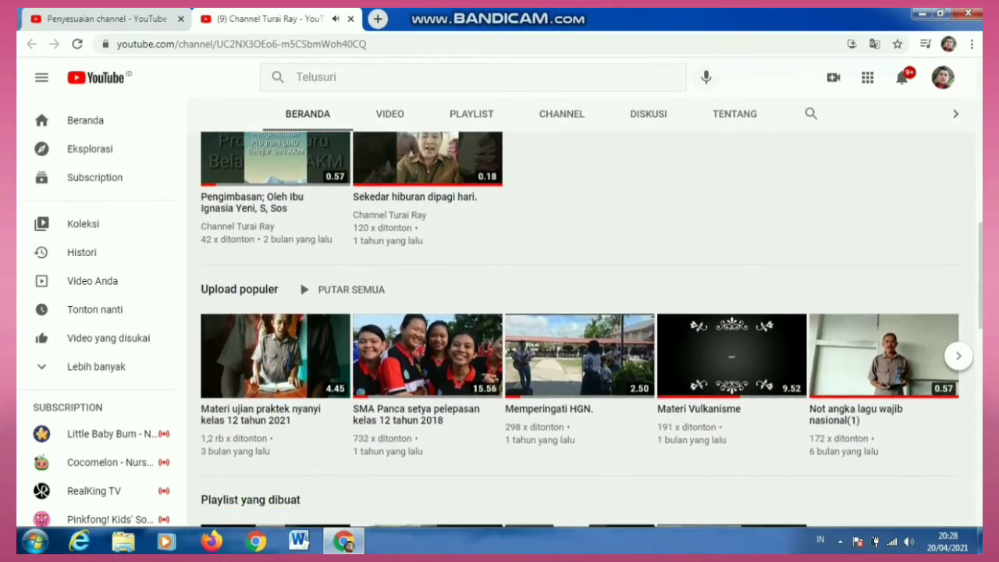
{"action": "scroll", "coordinate": [577, 312], "scroll_direction": "down", "scroll_amount": 2}
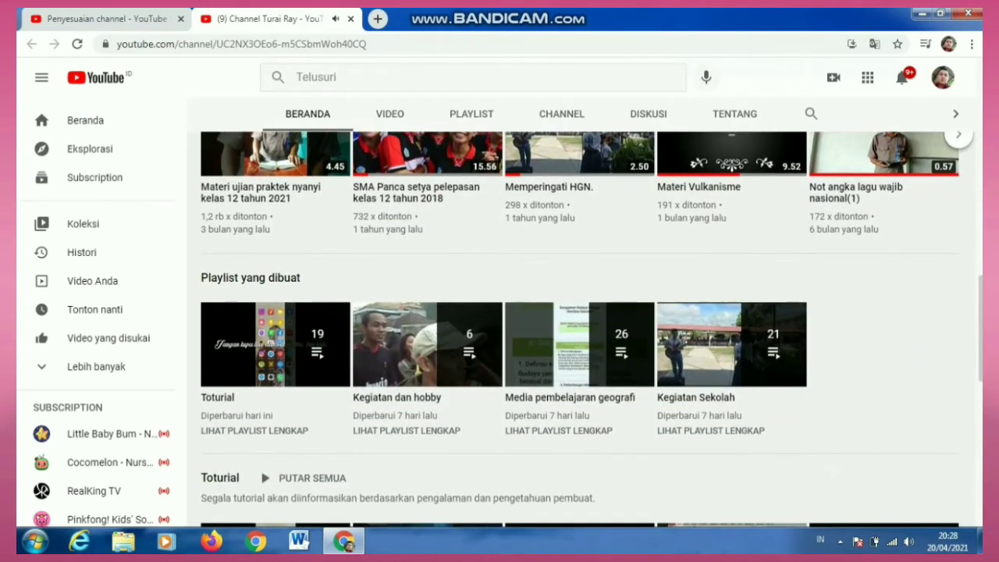
{"action": "scroll", "coordinate": [577, 312], "scroll_direction": "down", "scroll_amount": 3}
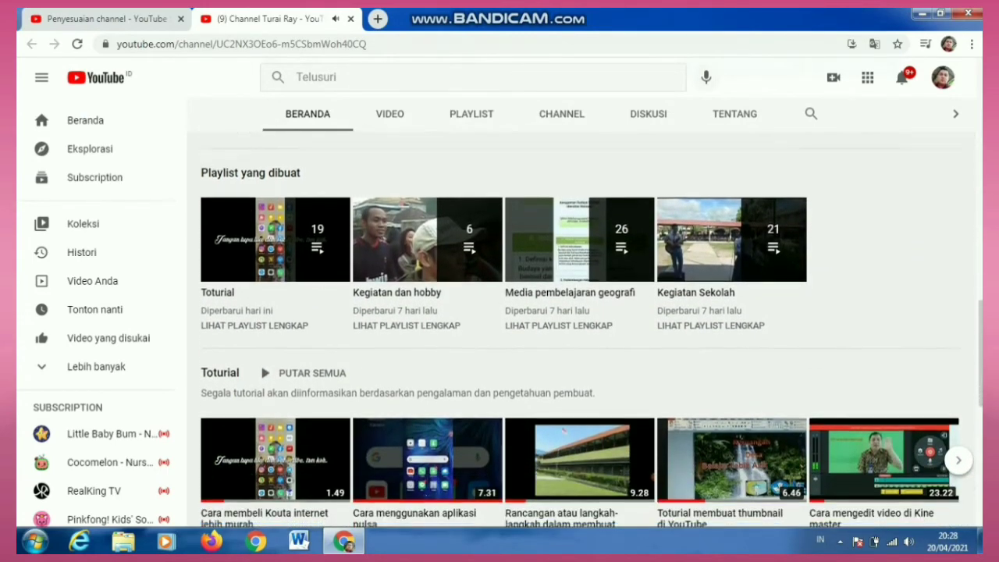
{"action": "scroll", "coordinate": [577, 312], "scroll_direction": "up", "scroll_amount": 10}
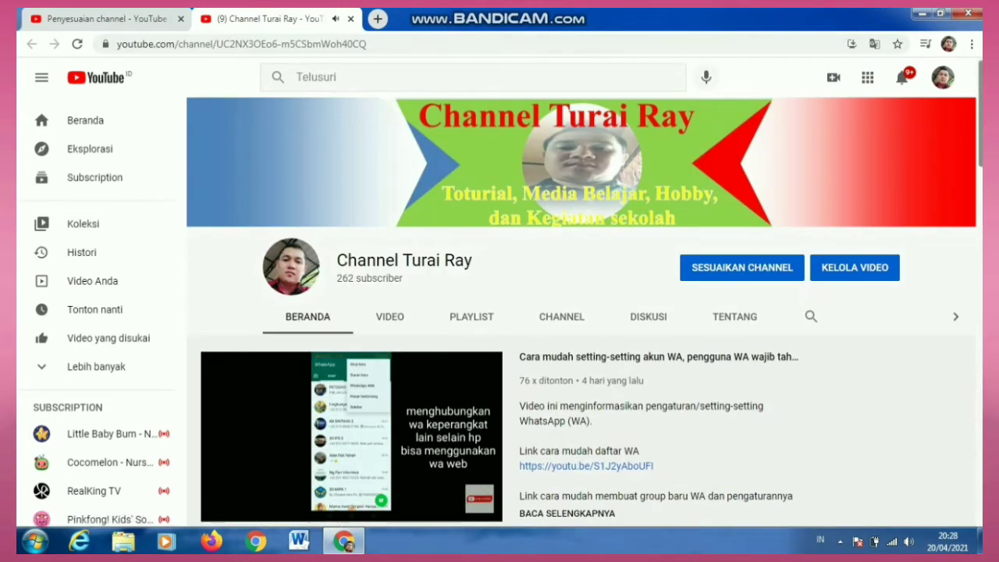
{"action": "left_click", "coordinate": [109, 18]}
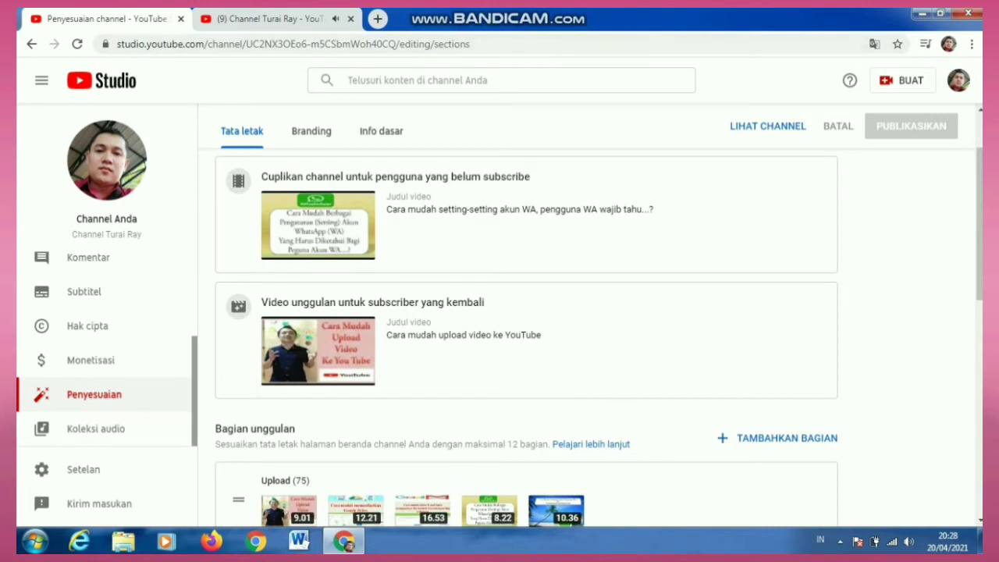
Open the Branding settings and view the file picker for changing the profile photo, leaving without choosing an image
{"action": "left_click", "coordinate": [311, 131]}
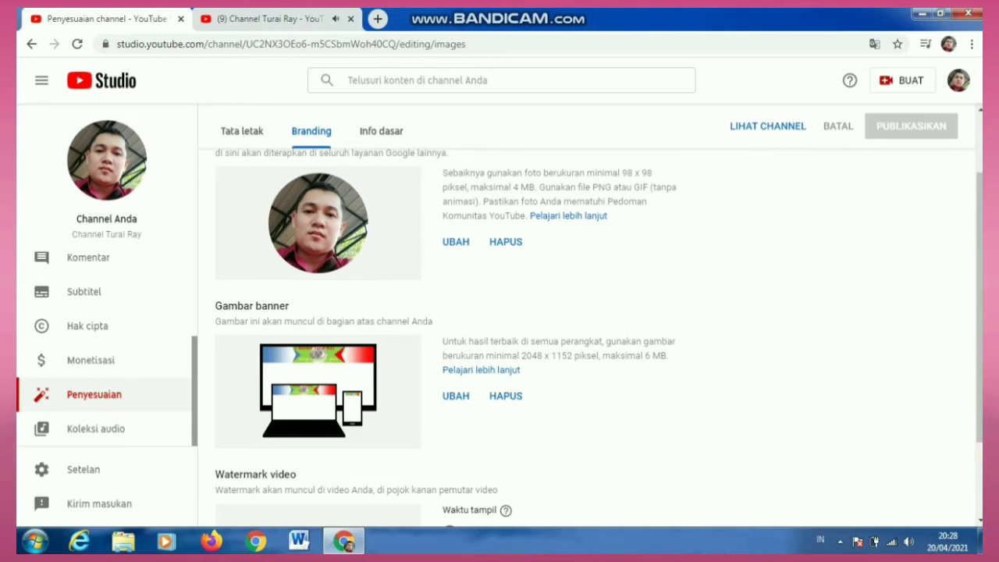
{"action": "left_click", "coordinate": [456, 242]}
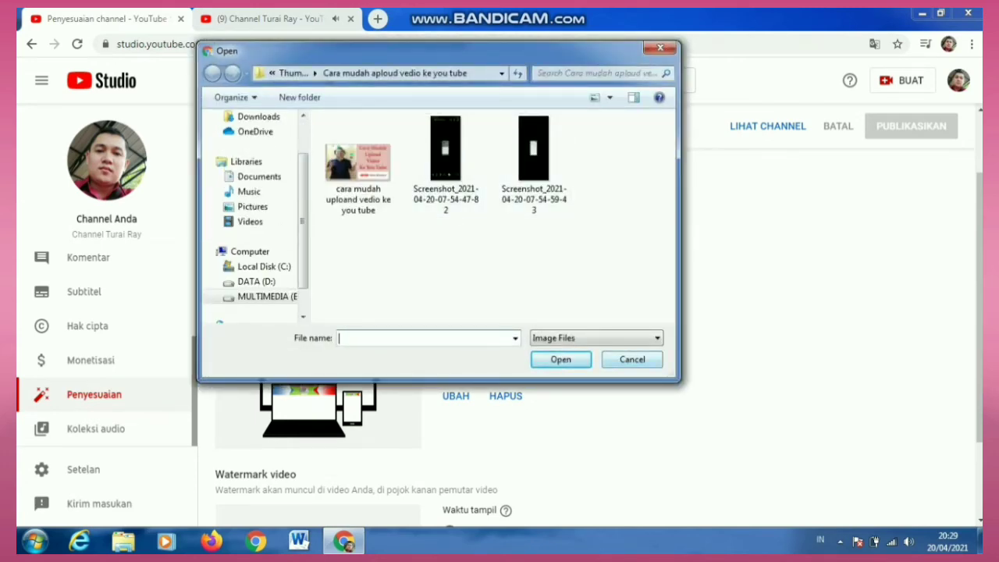
{"action": "left_click", "coordinate": [632, 360]}
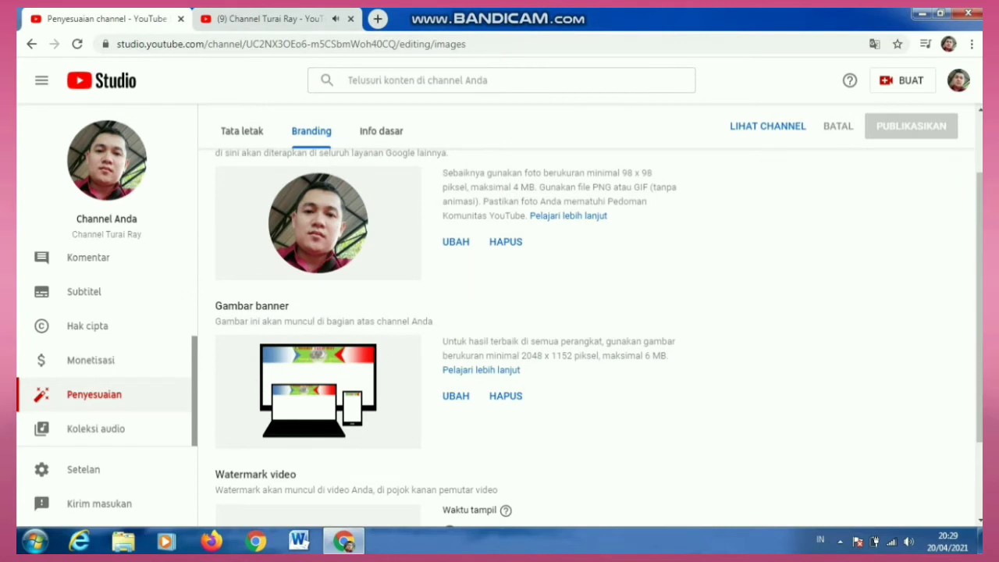
Look through the Gambar banner and Watermark video settings and return to the Foto profil section
{"action": "scroll", "coordinate": [598, 338], "scroll_direction": "down", "scroll_amount": 1}
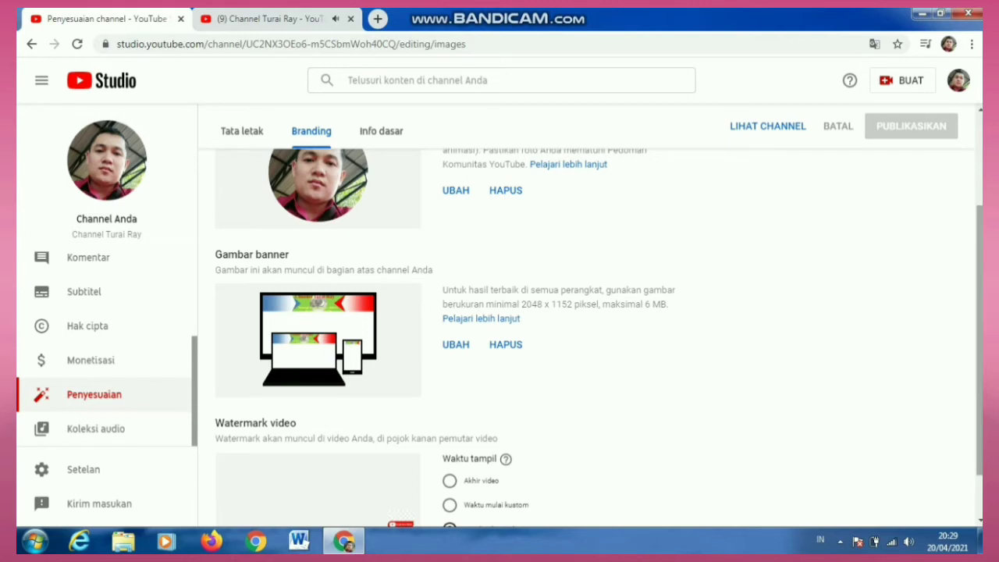
{"action": "scroll", "coordinate": [547, 328], "scroll_direction": "down", "scroll_amount": 1}
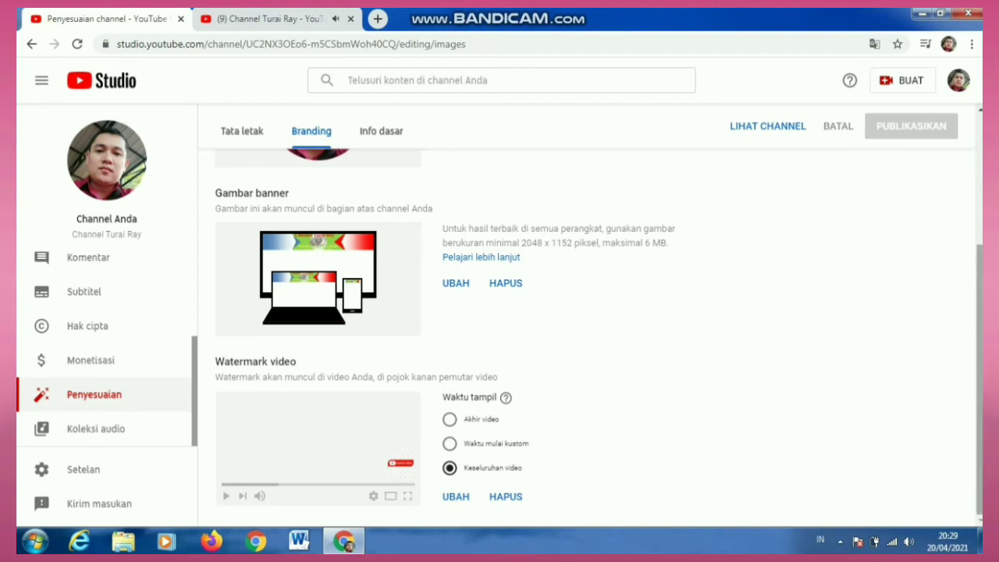
{"action": "scroll", "coordinate": [599, 337], "scroll_direction": "up", "scroll_amount": 3}
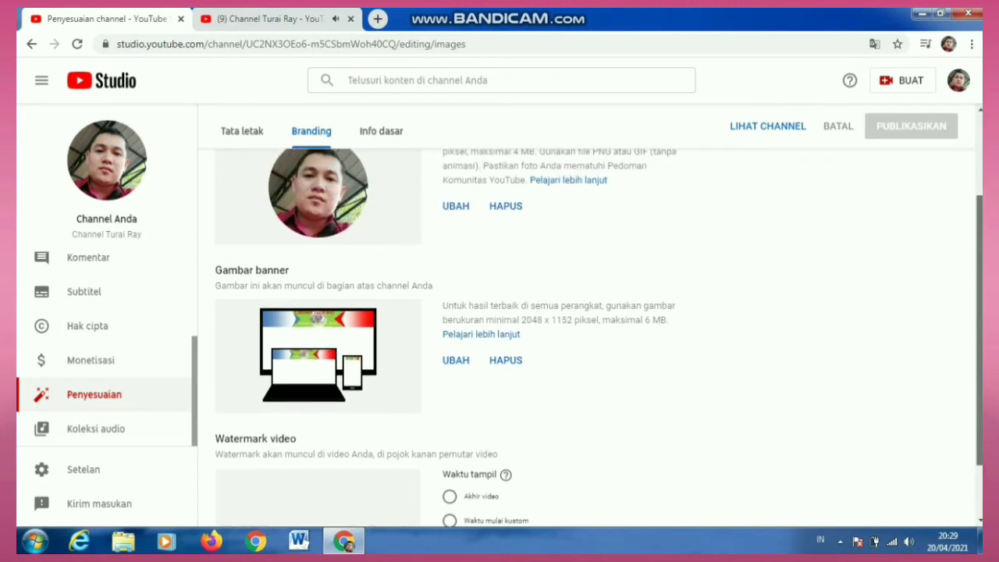
{"action": "scroll", "coordinate": [599, 337], "scroll_direction": "up", "scroll_amount": 1}
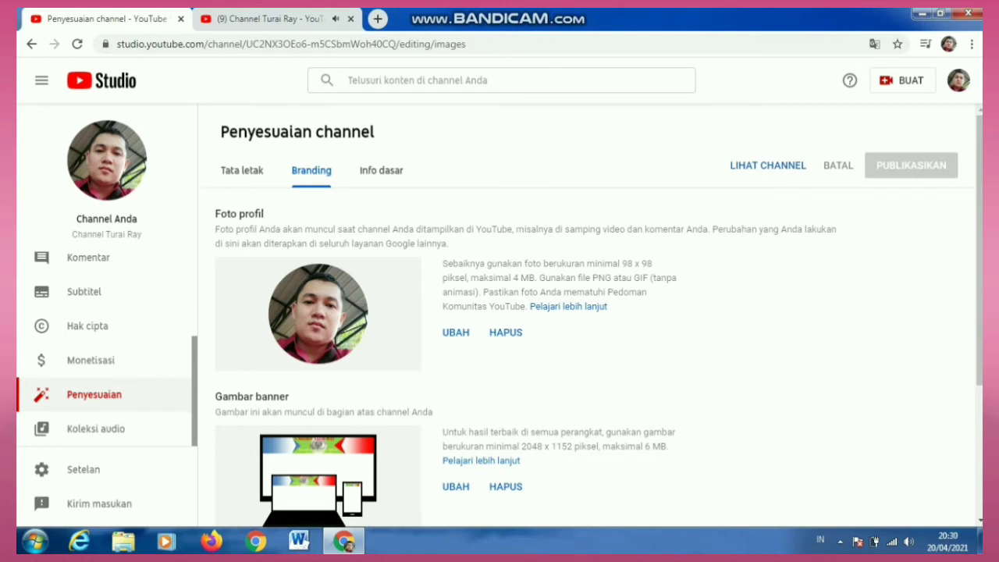
Compare the Info dasar settings with the public channel's Tentang page, dismissing the Windows color scheme message, and return to the settings
{"action": "left_click", "coordinate": [380, 170]}
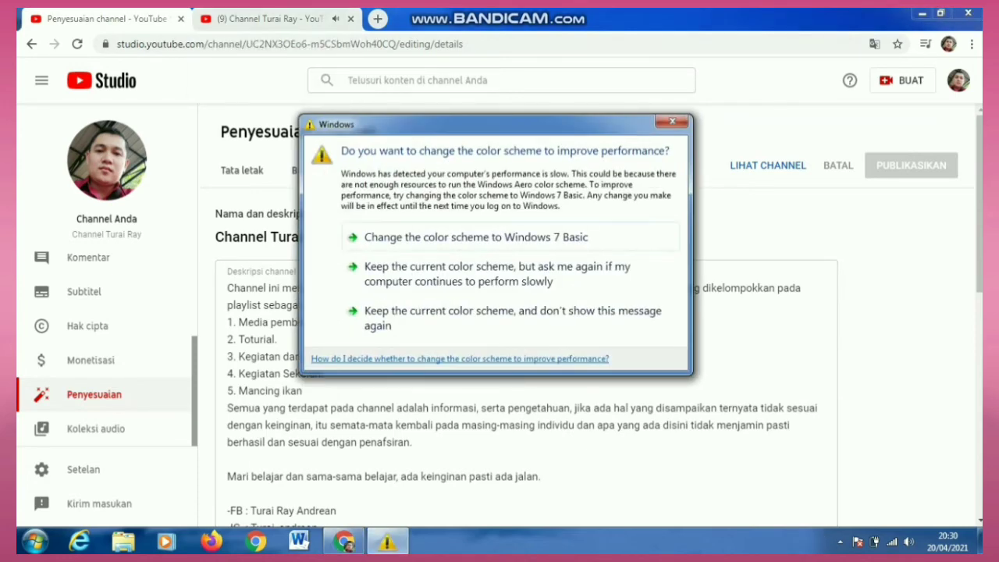
{"action": "left_click", "coordinate": [672, 121]}
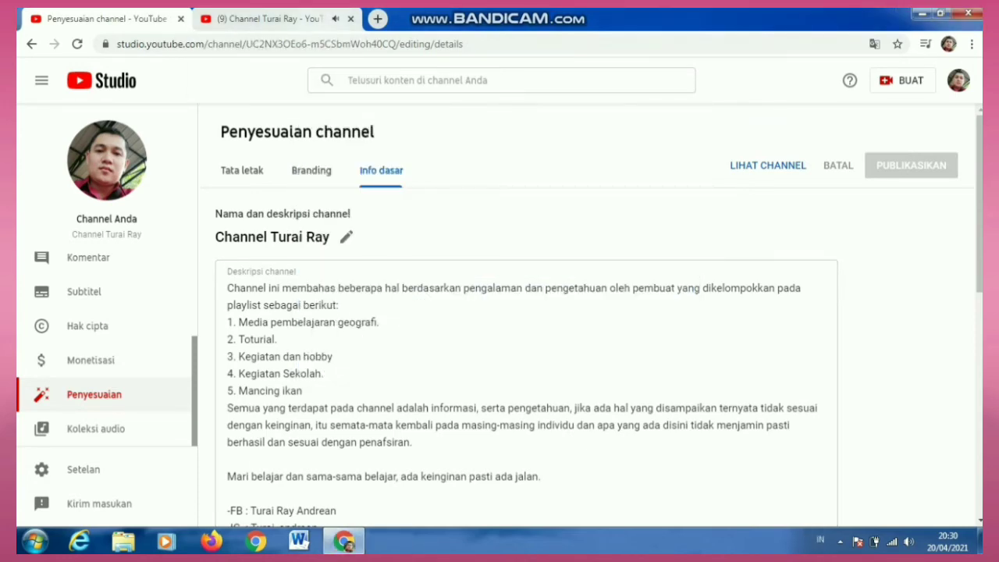
{"action": "left_click", "coordinate": [269, 19]}
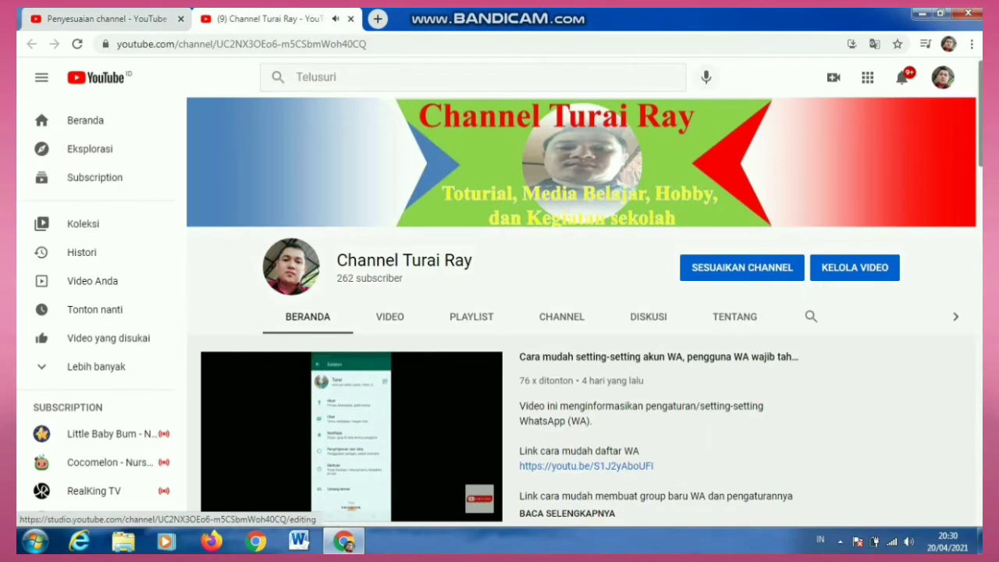
{"action": "left_click", "coordinate": [734, 316]}
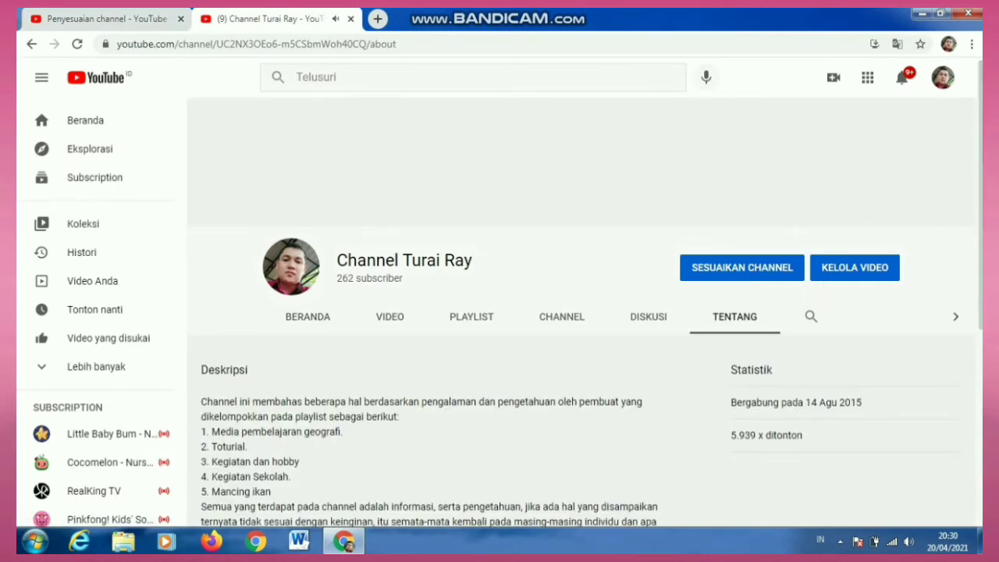
{"action": "scroll", "coordinate": [500, 312], "scroll_direction": "down", "scroll_amount": 4}
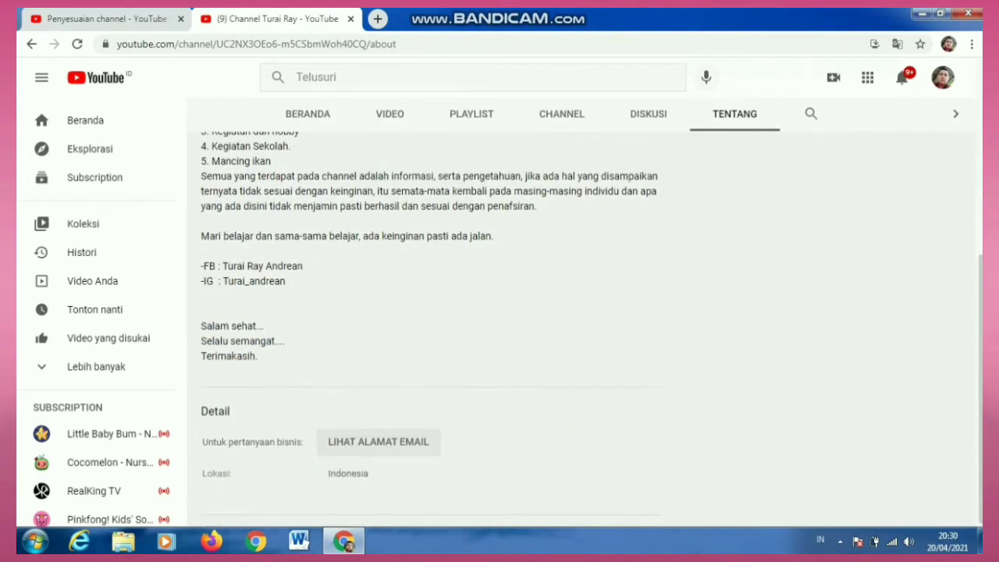
{"action": "scroll", "coordinate": [499, 313], "scroll_direction": "up", "scroll_amount": 5}
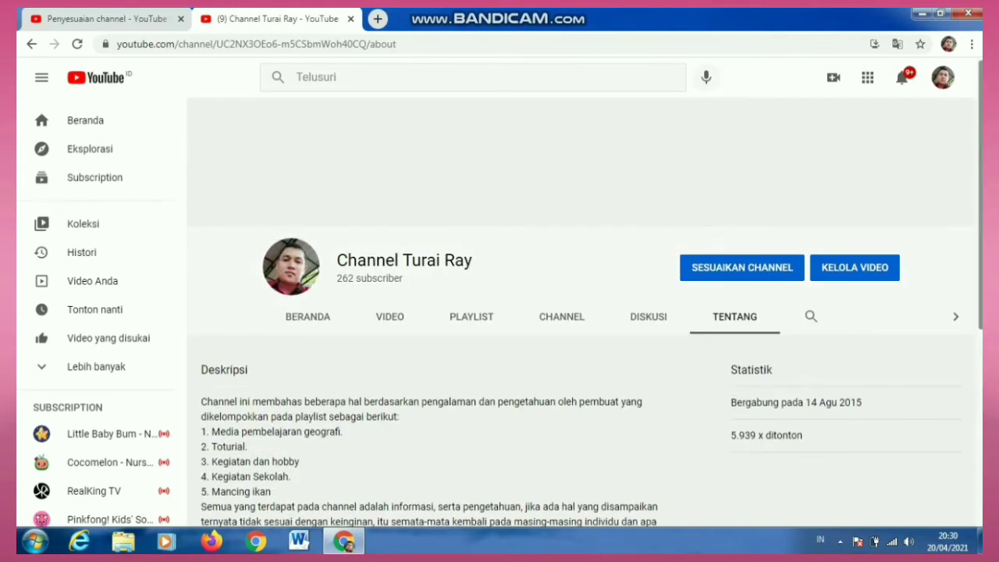
{"action": "left_click", "coordinate": [741, 267]}
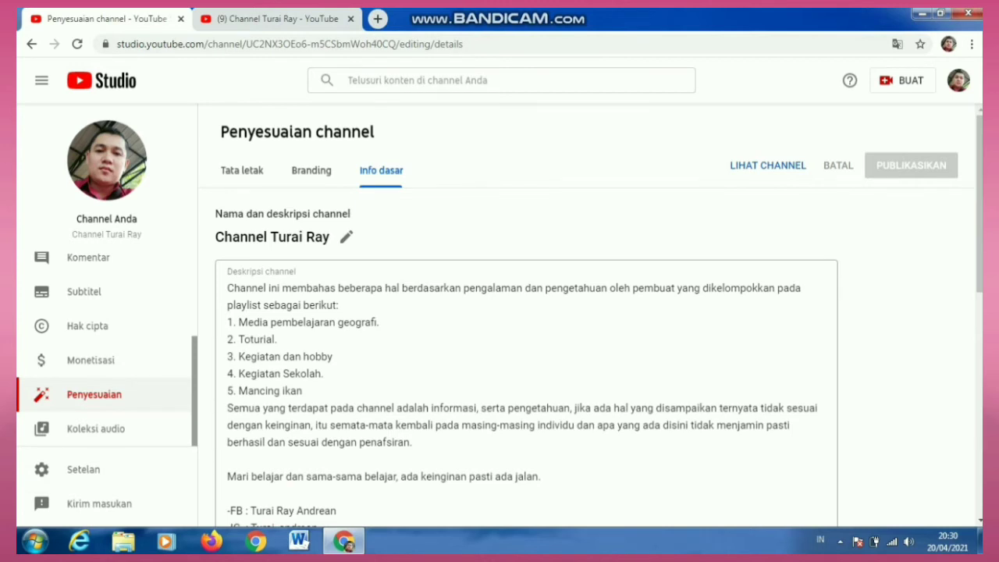
Place the cursor in the channel description and go through its text line by line to the end
{"action": "left_click", "coordinate": [380, 322]}
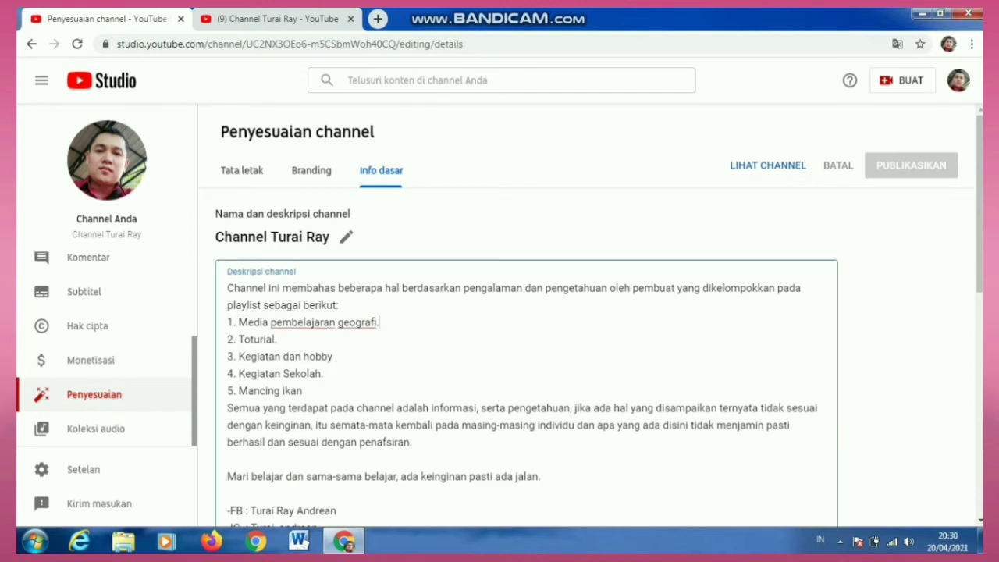
{"action": "key", "text": "Down"}
{"action": "key", "text": "Down"}
{"action": "key", "text": "Down"}
{"action": "key", "text": "Down"}
{"action": "key", "text": "Down"}
{"action": "key", "text": "Down"}
{"action": "key", "text": "Down"}
{"action": "key", "text": "Down"}
{"action": "key", "text": "Down"}
{"action": "key", "text": "Down"}
{"action": "key", "text": "Down"}
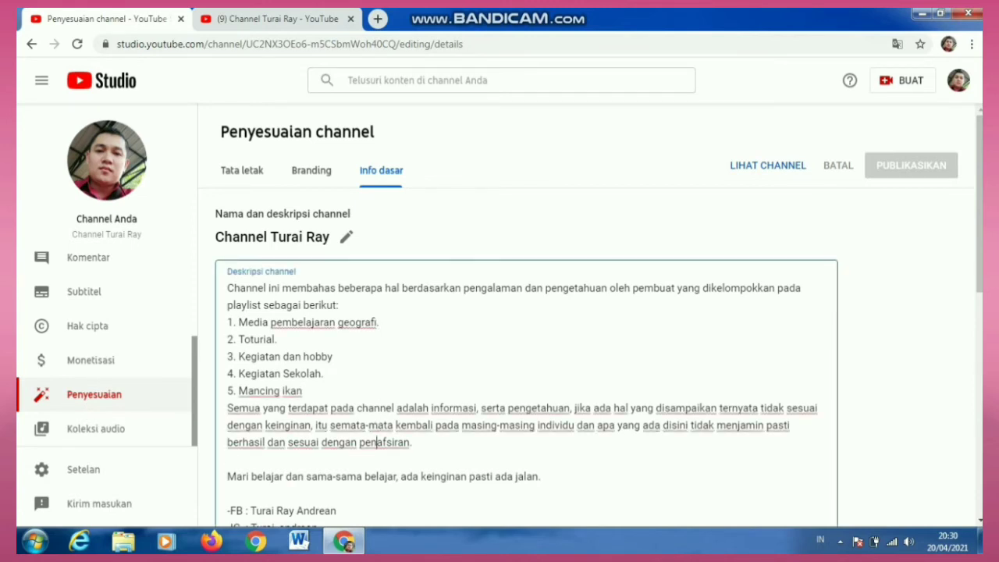
{"action": "key", "text": "Down"}
{"action": "key", "text": "Down"}
{"action": "key", "text": "Down"}
{"action": "key", "text": "Down"}
{"action": "key", "text": "Down"}
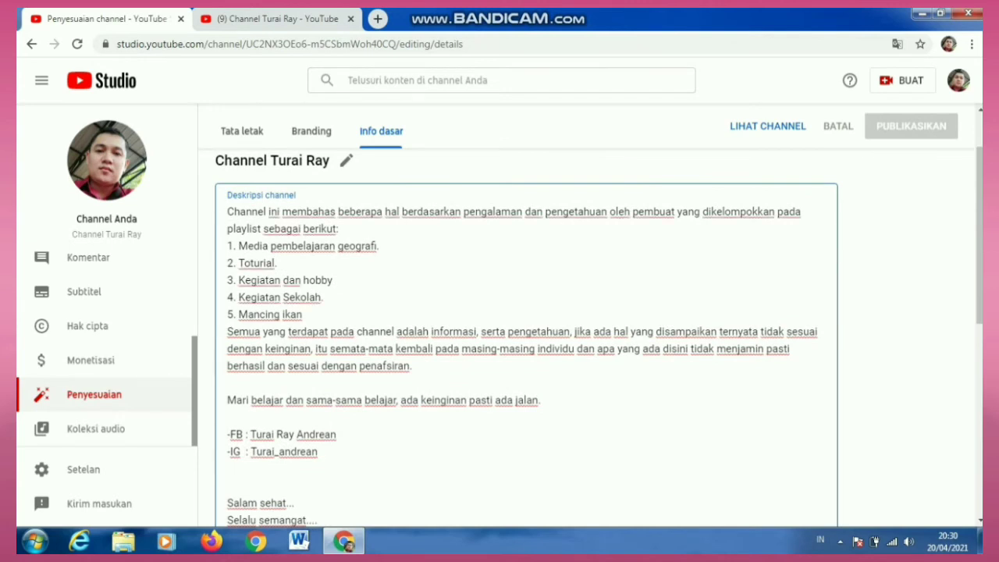
{"action": "key", "text": "Return"}
{"action": "type", "text": "Terimakasih."}
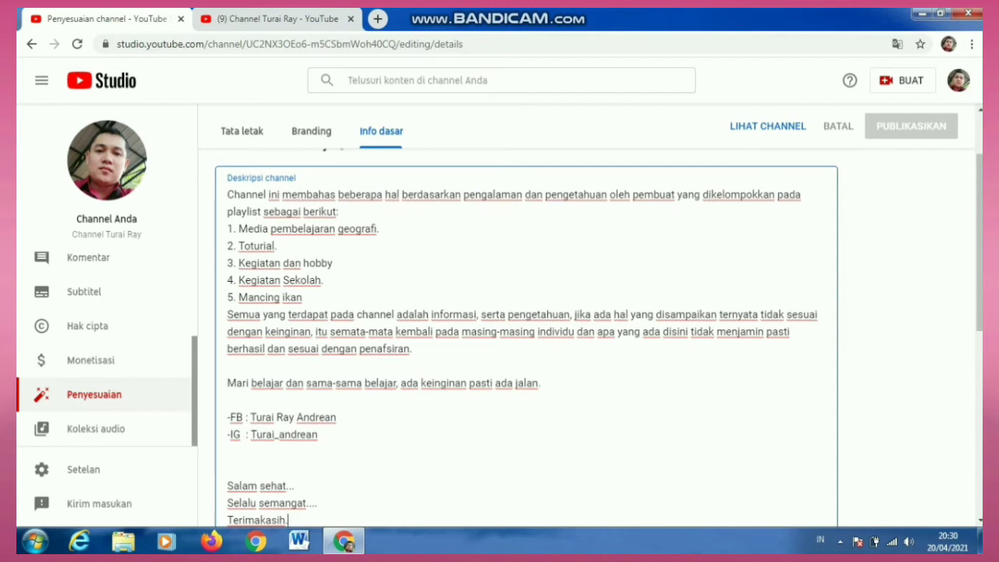
Open the channel name and description translation form and look through the Bahasa terjemahan languages, leaving without a choice
{"action": "scroll", "coordinate": [526, 335], "scroll_direction": "down", "scroll_amount": 3}
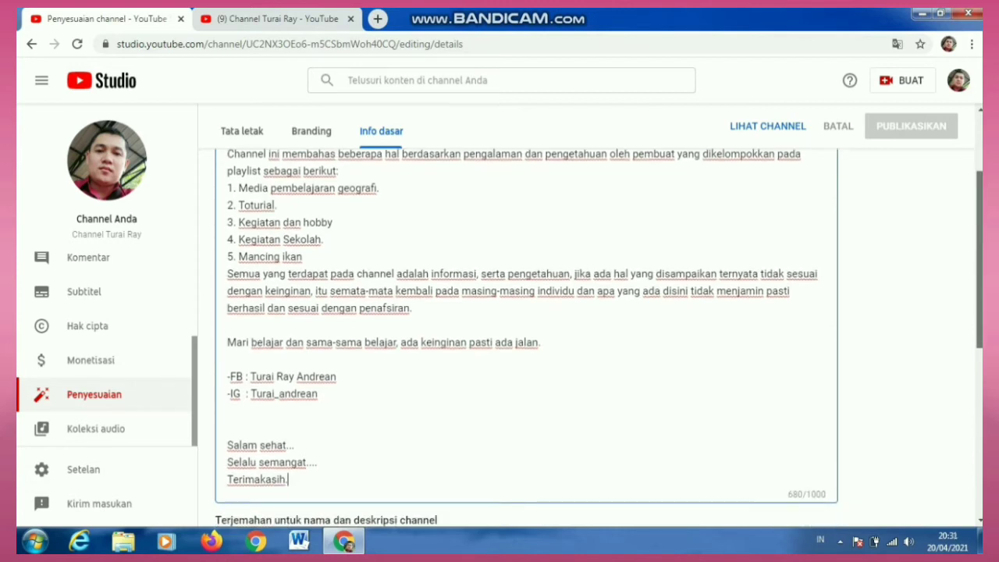
{"action": "scroll", "coordinate": [526, 335], "scroll_direction": "down", "scroll_amount": 1}
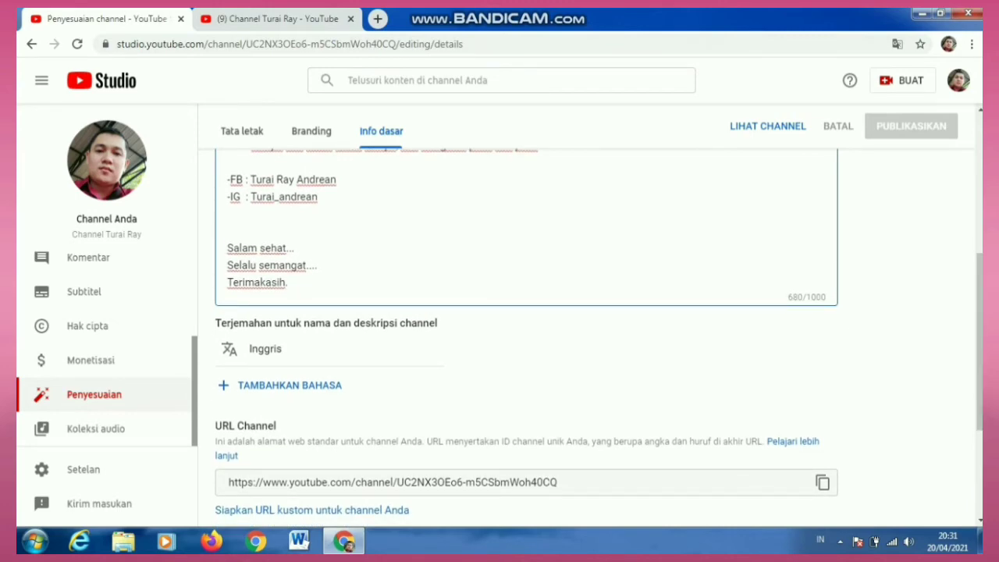
{"action": "left_click", "coordinate": [289, 384]}
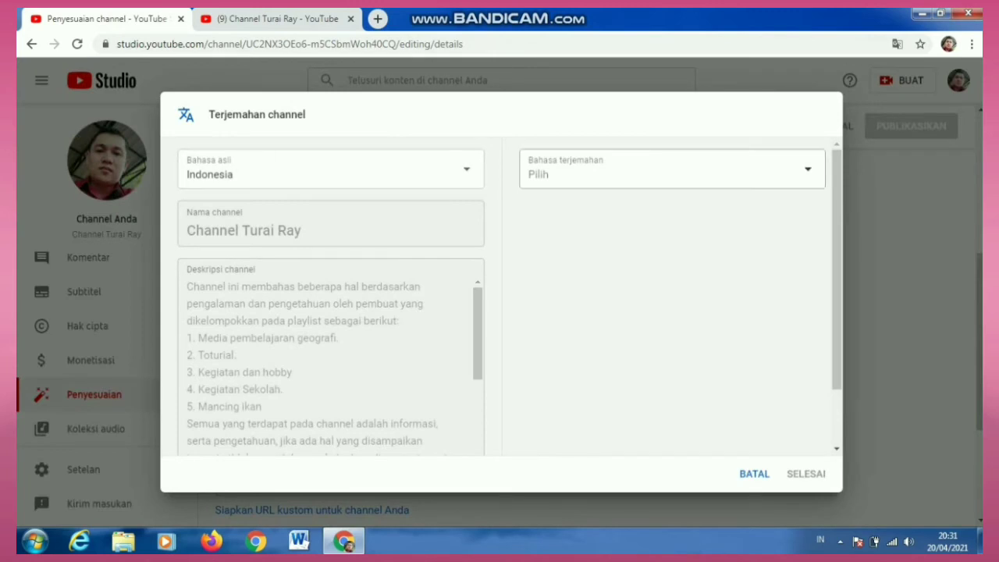
{"action": "left_click", "coordinate": [807, 169]}
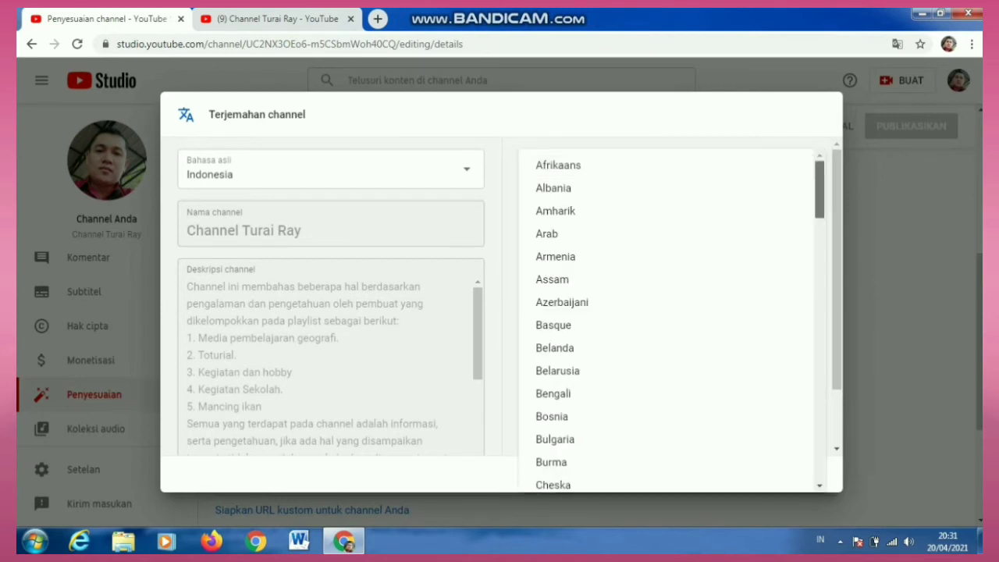
{"action": "scroll", "coordinate": [667, 312], "scroll_direction": "down", "scroll_amount": 2}
{"action": "scroll", "coordinate": [667, 312], "scroll_direction": "down", "scroll_amount": 4}
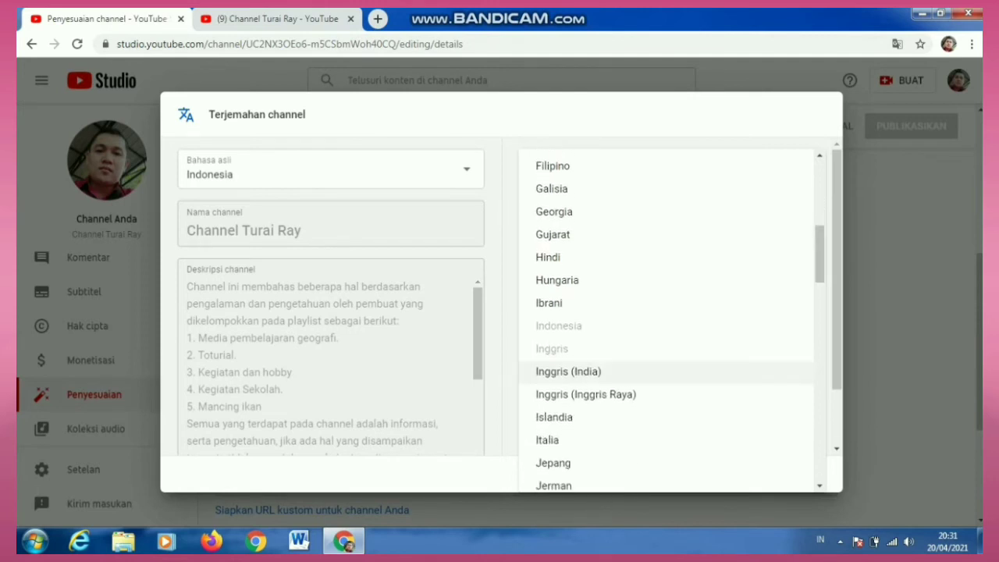
{"action": "scroll", "coordinate": [667, 347], "scroll_direction": "up", "scroll_amount": 8}
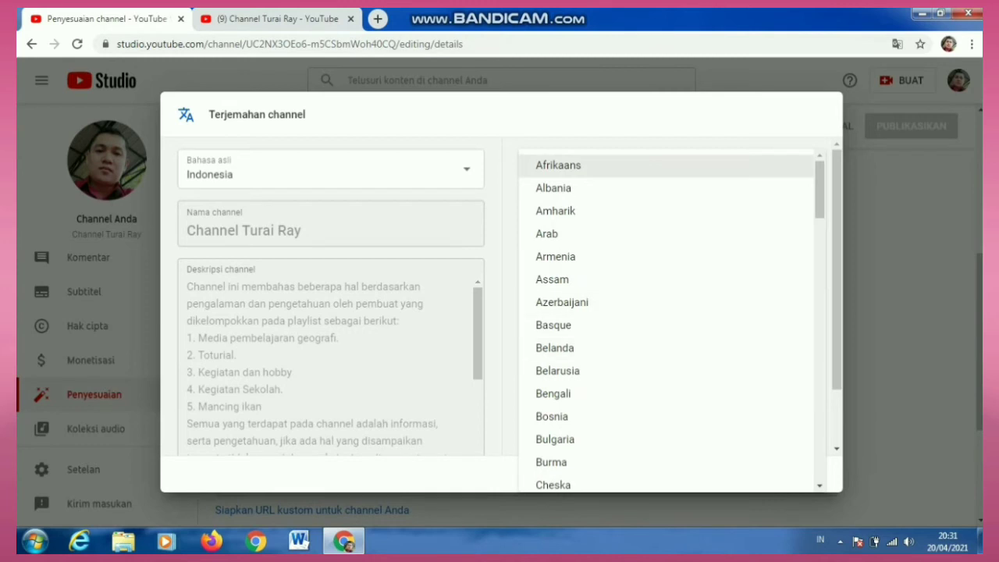
{"action": "scroll", "coordinate": [667, 320], "scroll_direction": "down", "scroll_amount": 4}
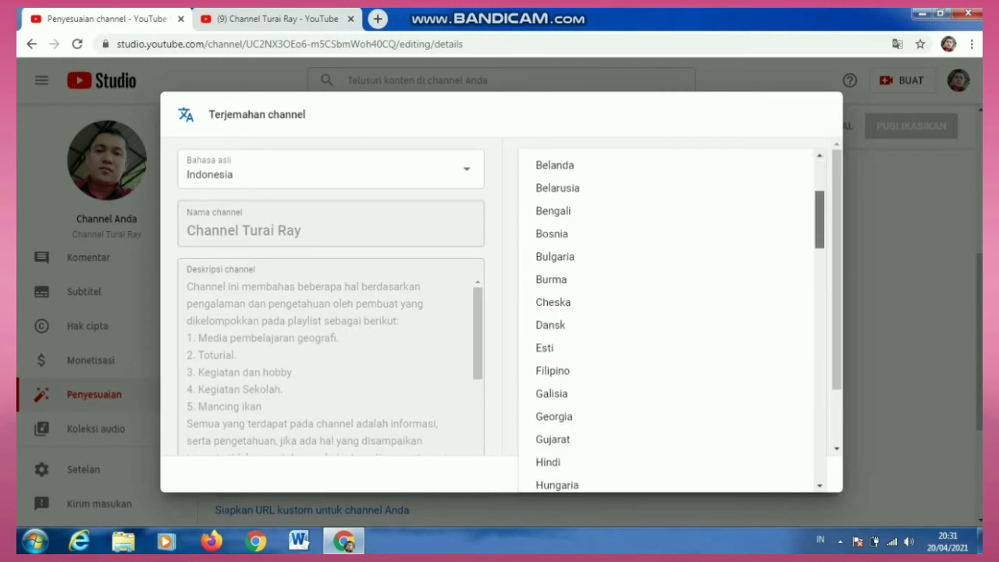
{"action": "scroll", "coordinate": [667, 320], "scroll_direction": "down", "scroll_amount": 1}
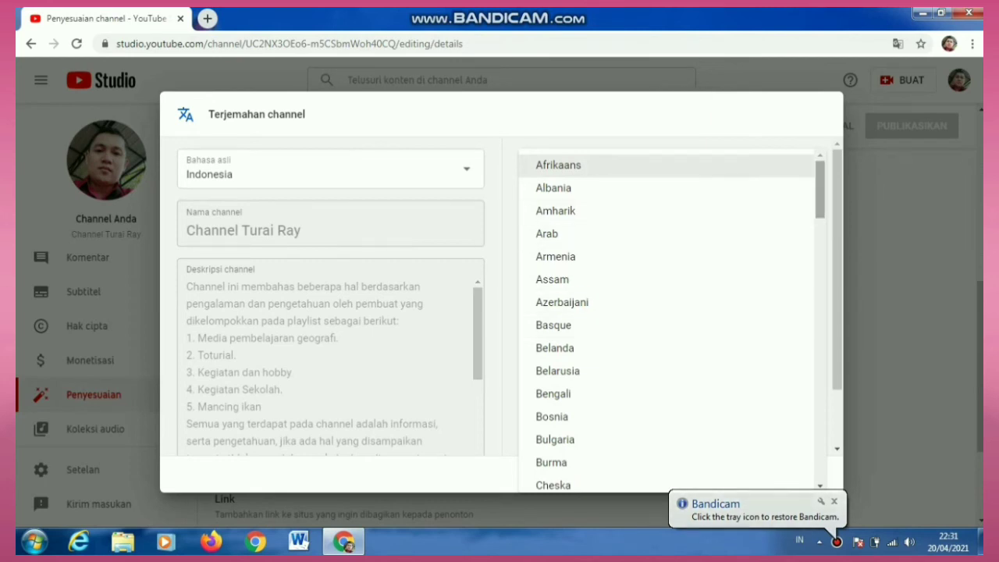
{"action": "scroll", "coordinate": [667, 312], "scroll_direction": "down", "scroll_amount": 3}
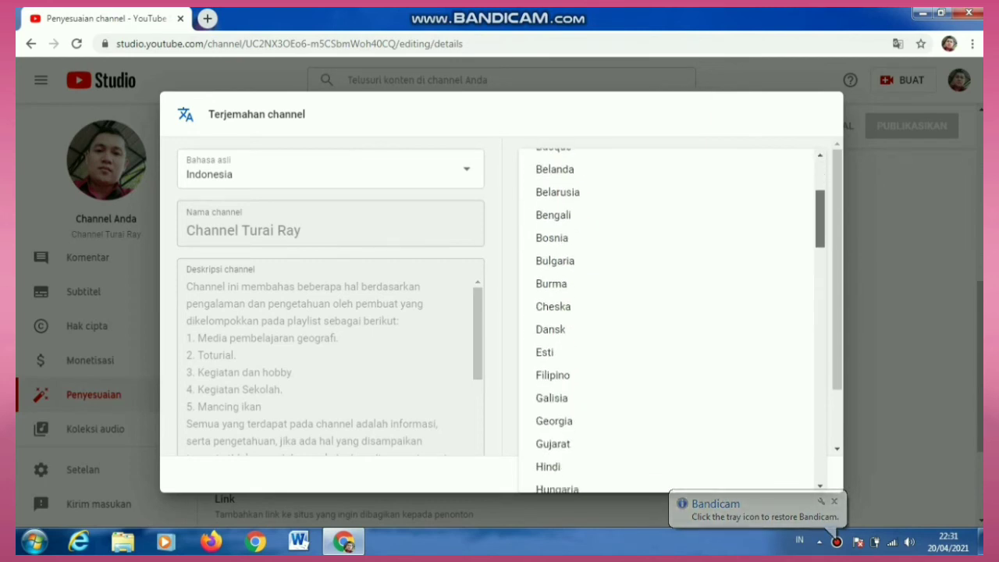
{"action": "scroll", "coordinate": [667, 312], "scroll_direction": "up", "scroll_amount": 3}
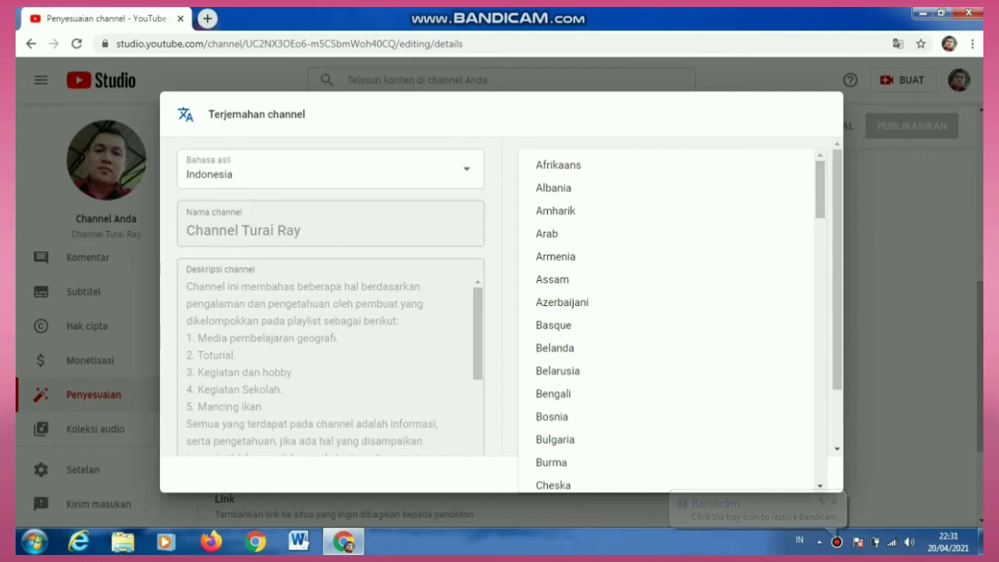
{"action": "scroll", "coordinate": [667, 312], "scroll_direction": "down", "scroll_amount": 1}
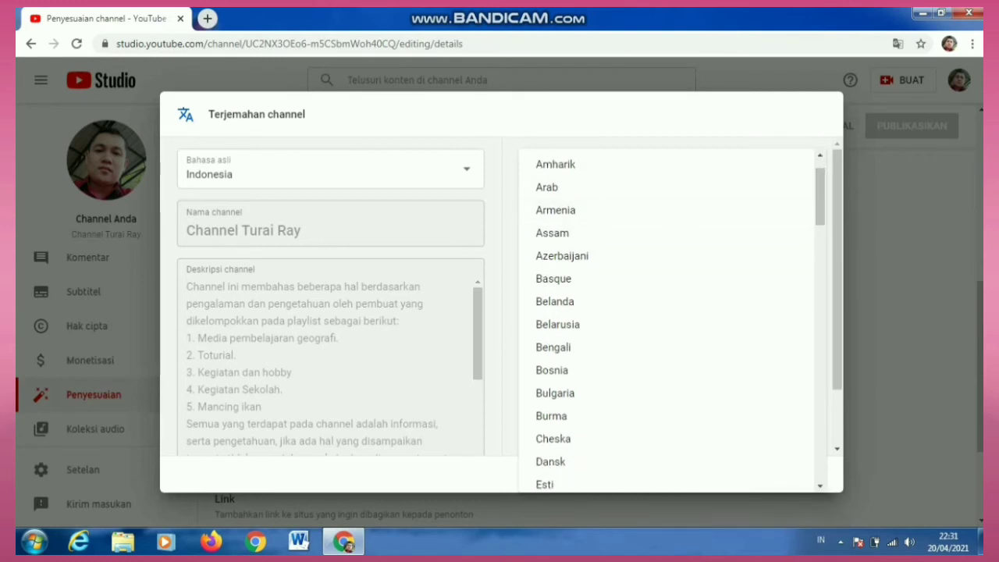
{"action": "key", "text": "Escape"}
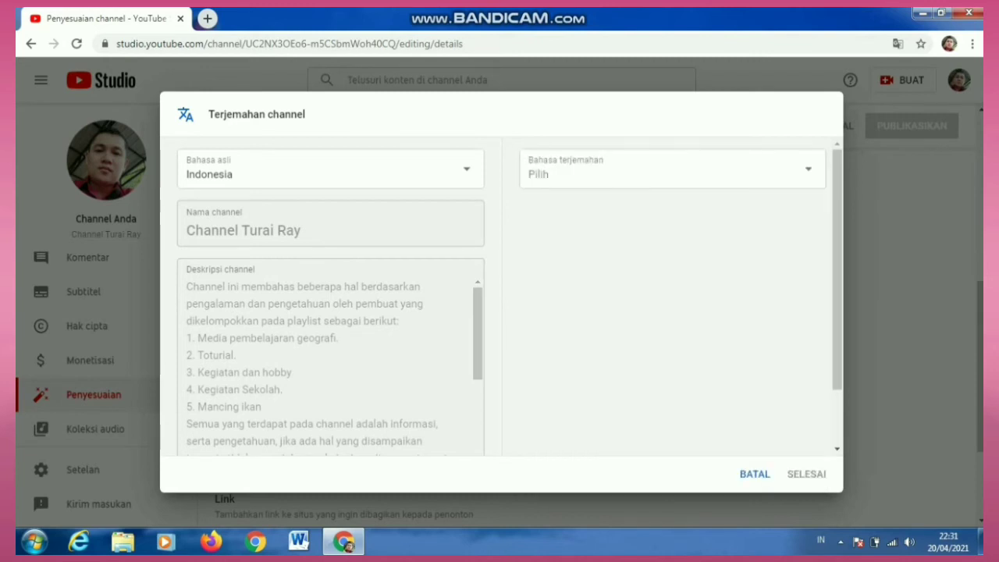
Go through the Bahasa terjemahan language list once more and cancel the channel translation form
{"action": "left_click", "coordinate": [760, 169]}
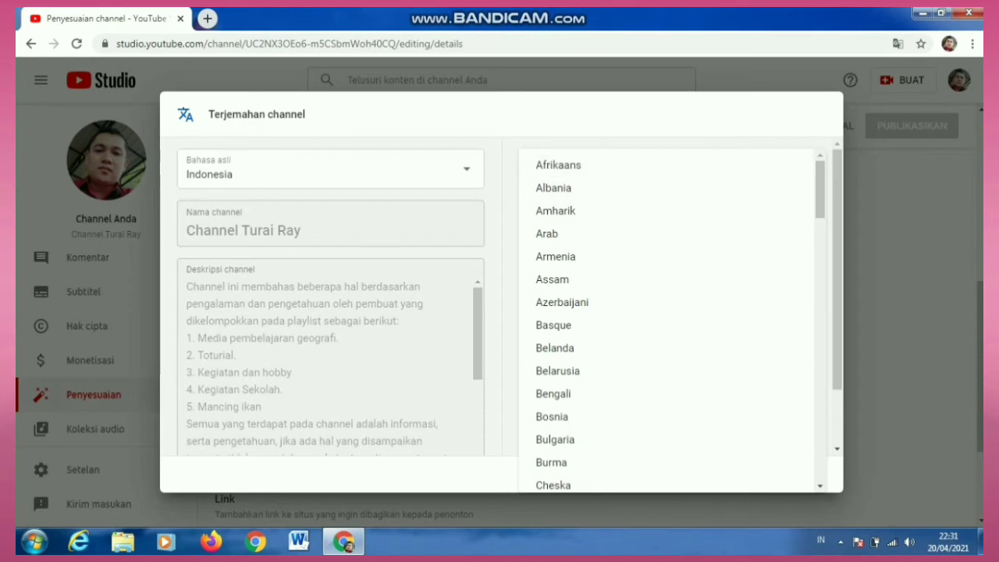
{"action": "scroll", "coordinate": [667, 320], "scroll_direction": "down", "scroll_amount": 9}
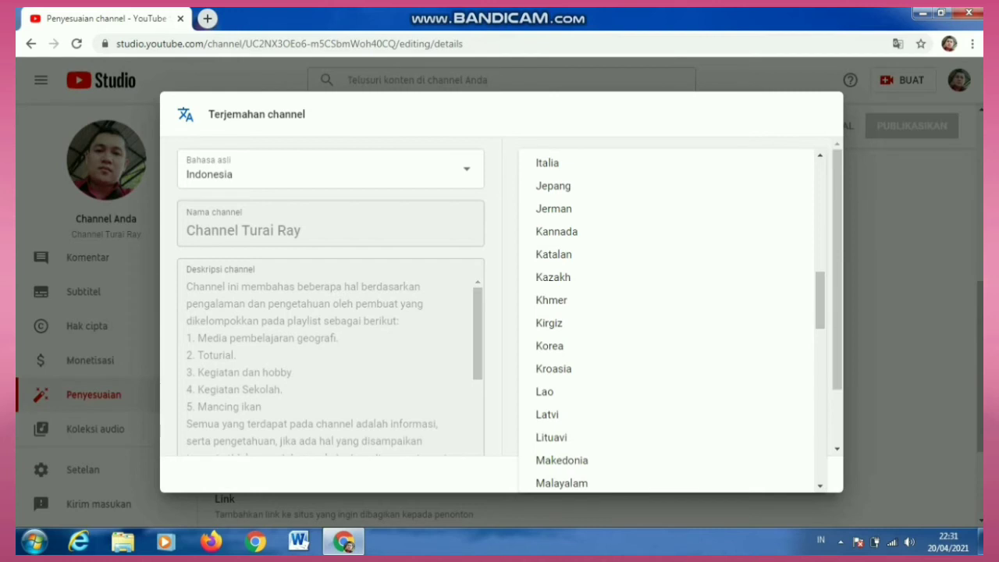
{"action": "scroll", "coordinate": [502, 297], "scroll_direction": "down", "scroll_amount": 1}
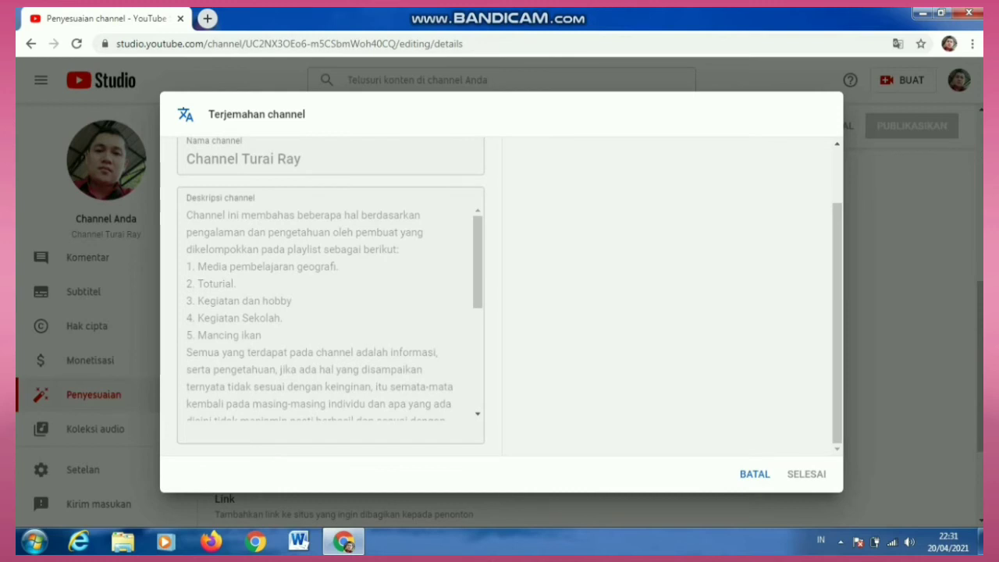
{"action": "left_click", "coordinate": [755, 474]}
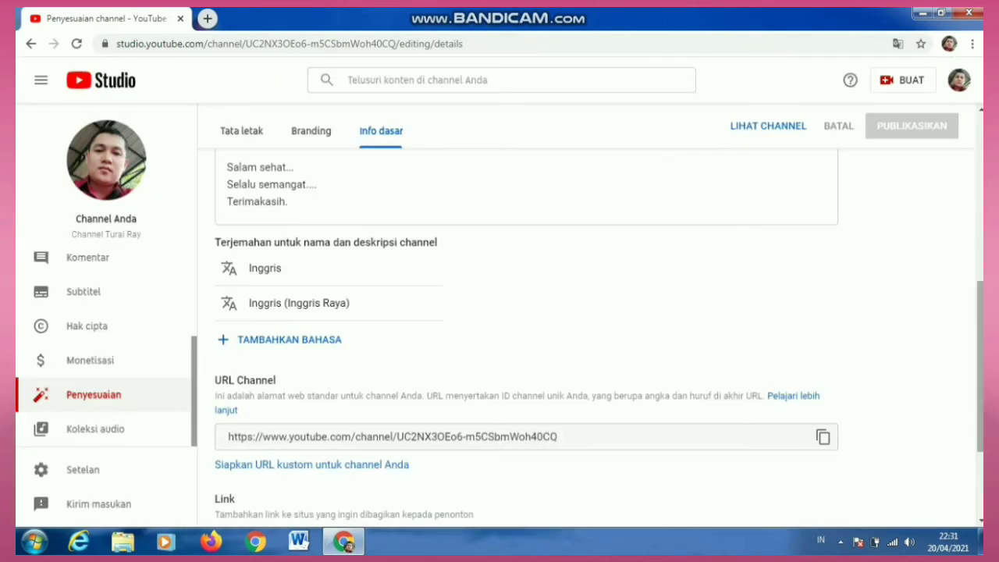
Add a blank entry to the Link section and view its title and URL fields, Link di banner and Info kontak
{"action": "scroll", "coordinate": [520, 338], "scroll_direction": "down", "scroll_amount": 2}
{"action": "scroll", "coordinate": [520, 338], "scroll_direction": "down", "scroll_amount": 1}
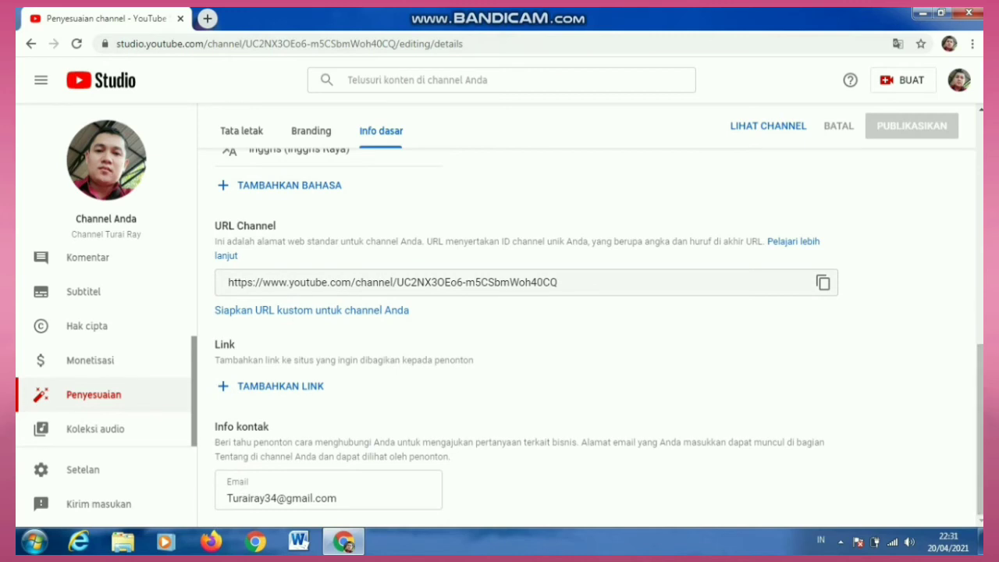
{"action": "left_click", "coordinate": [281, 385]}
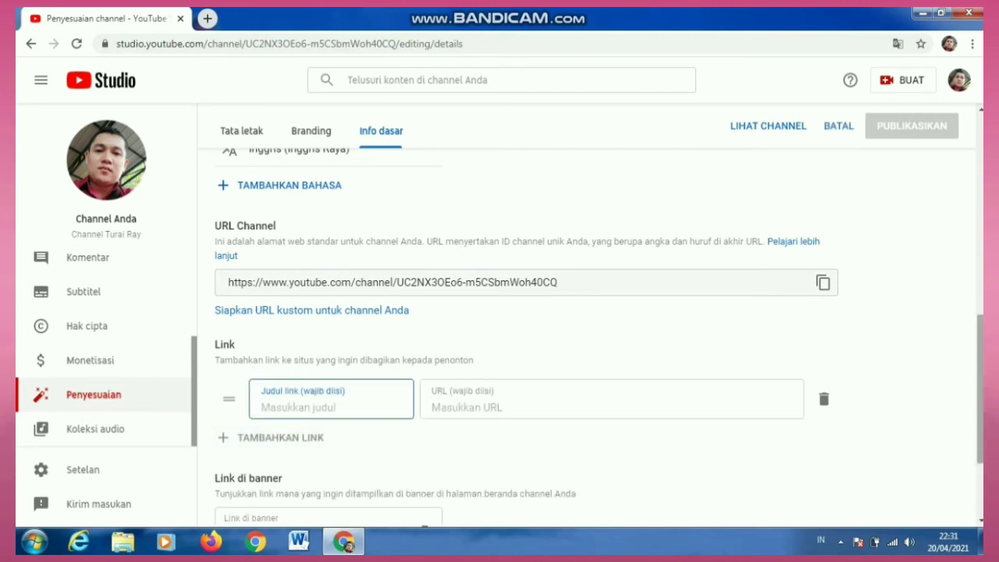
{"action": "scroll", "coordinate": [599, 335], "scroll_direction": "down", "scroll_amount": 2}
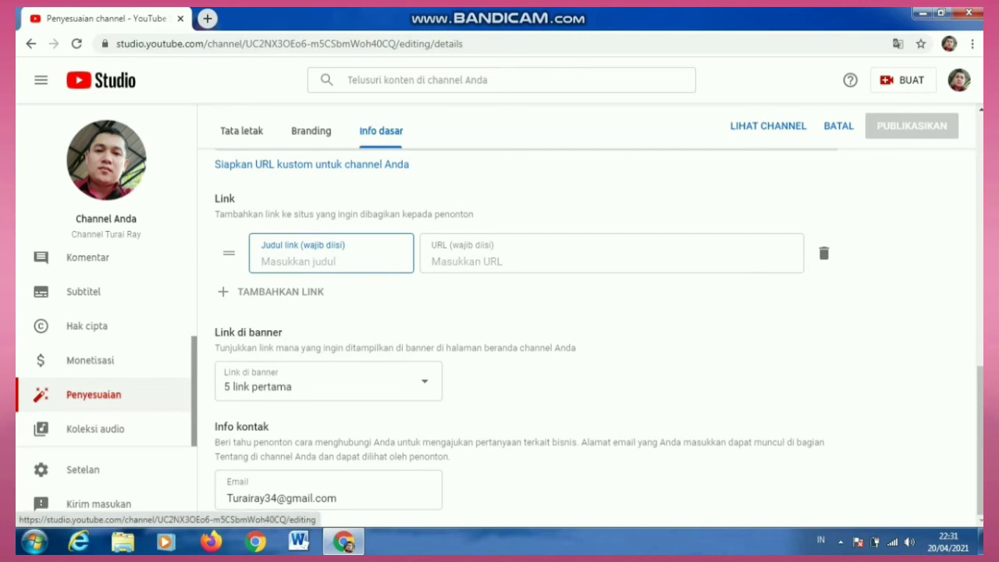
Switch back and forth between the Tata letak and Info dasar sections of the channel customization
{"action": "left_click", "coordinate": [94, 393]}
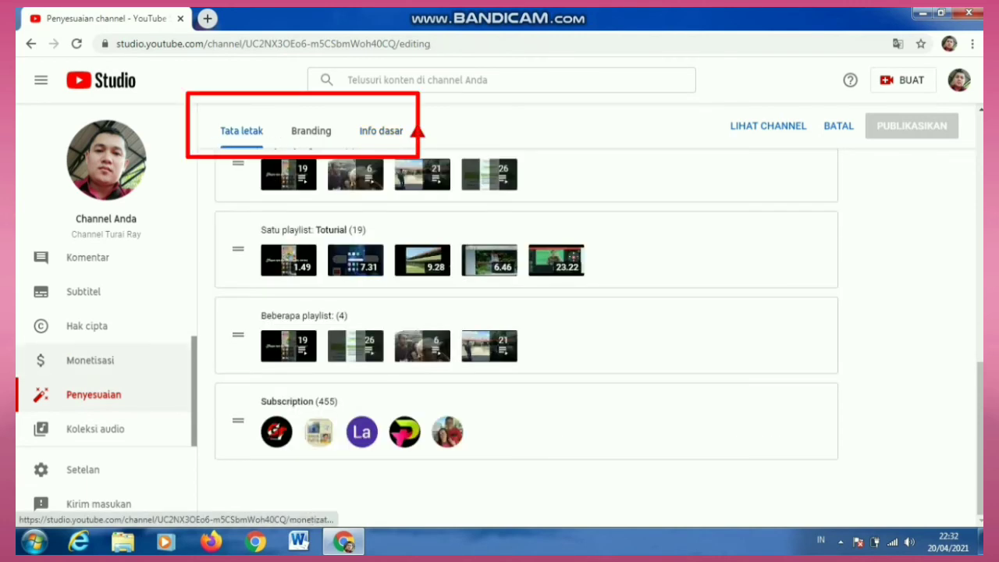
{"action": "left_click", "coordinate": [380, 130]}
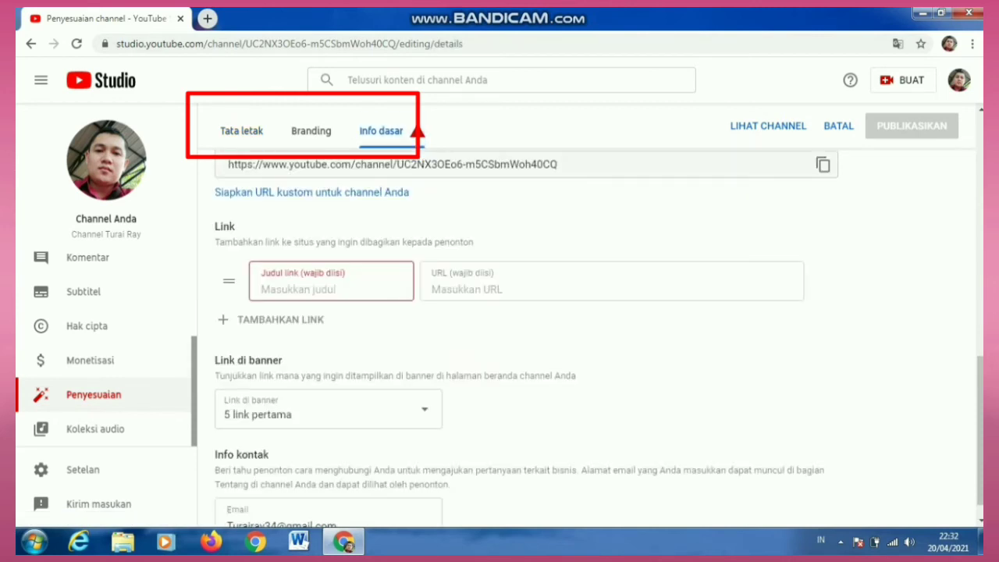
{"action": "left_click", "coordinate": [31, 44]}
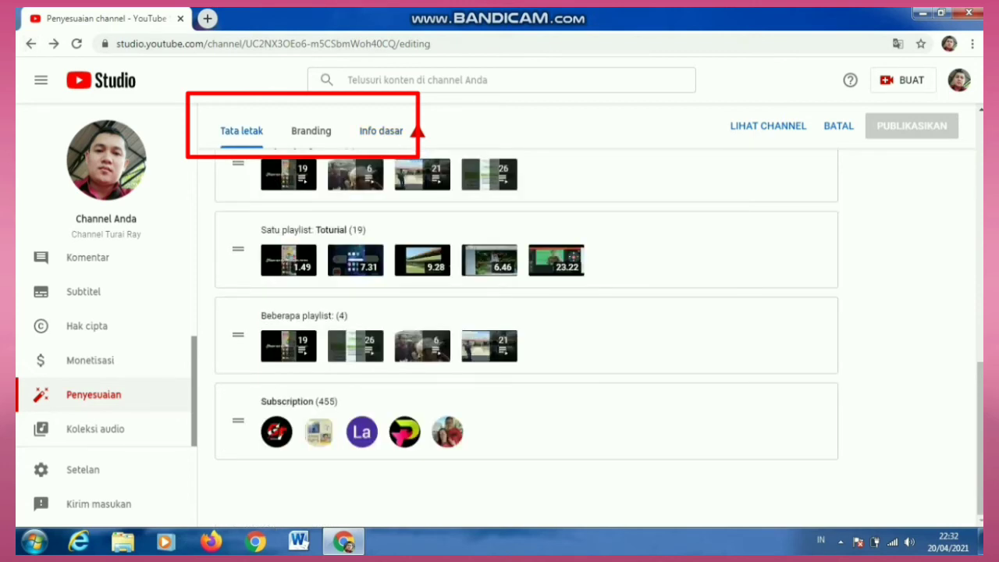
{"action": "left_click", "coordinate": [381, 130]}
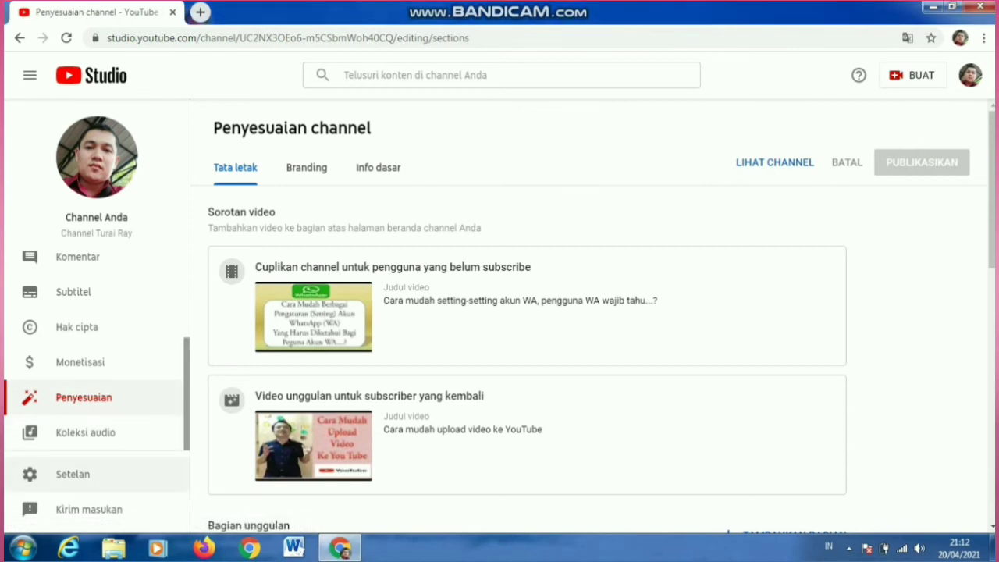
Open the Setelan dialog and view the default currency, the channel's country of residence and its keywords
{"action": "left_click", "coordinate": [72, 473]}
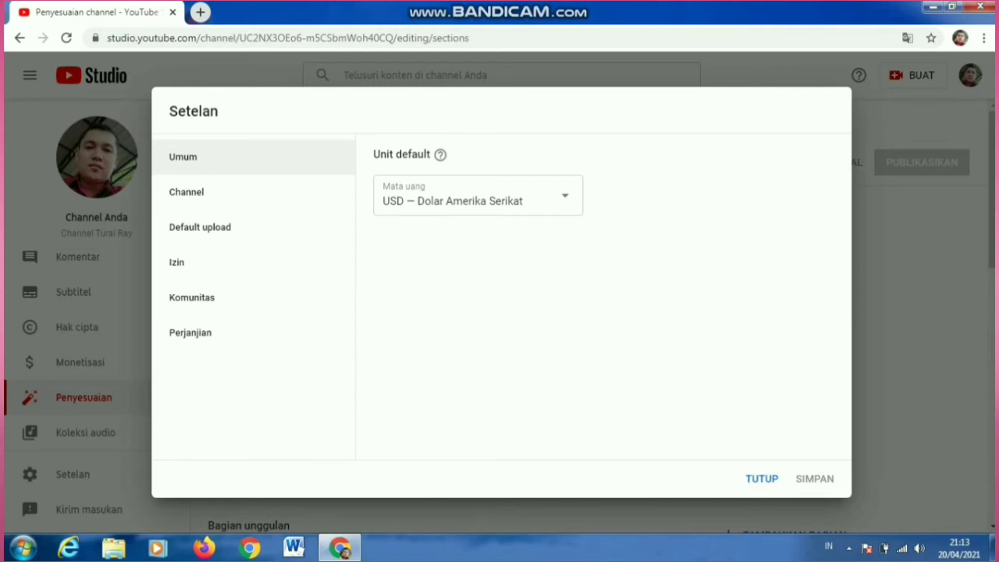
{"action": "left_click", "coordinate": [215, 192]}
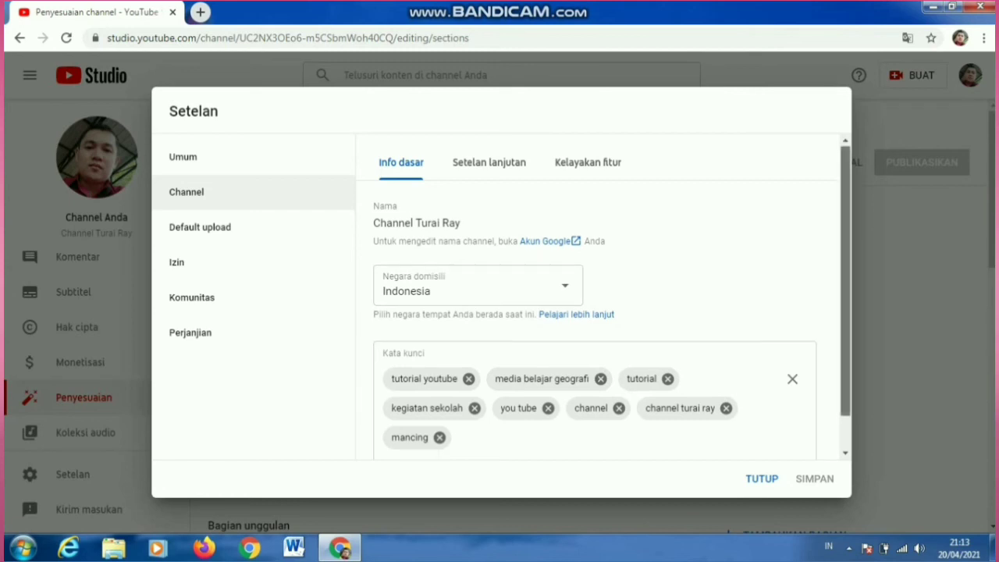
{"action": "scroll", "coordinate": [602, 302], "scroll_direction": "down", "scroll_amount": 1}
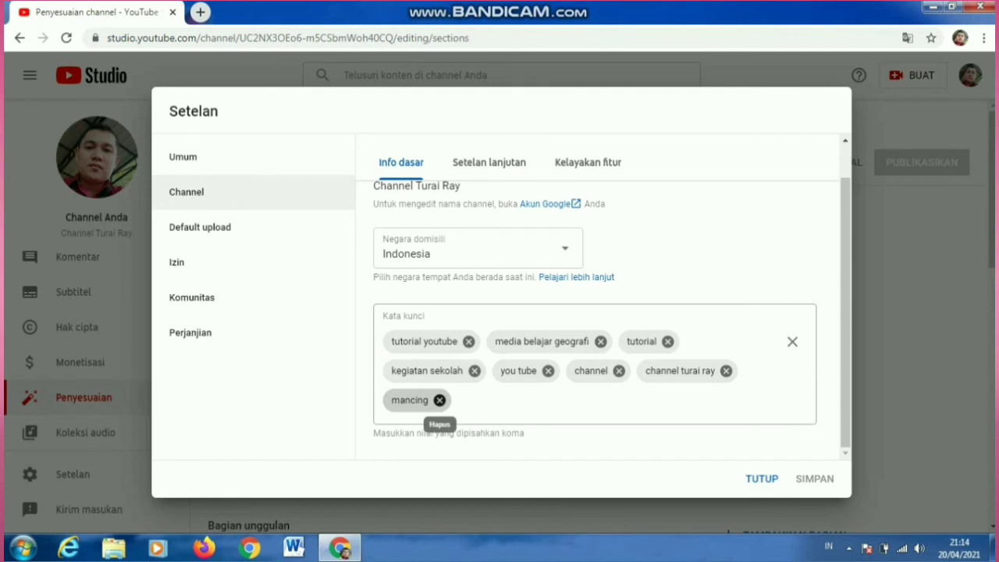
Remove the keyword "mancing" from the channel's Kata kunci and add it again
{"action": "left_click", "coordinate": [439, 399]}
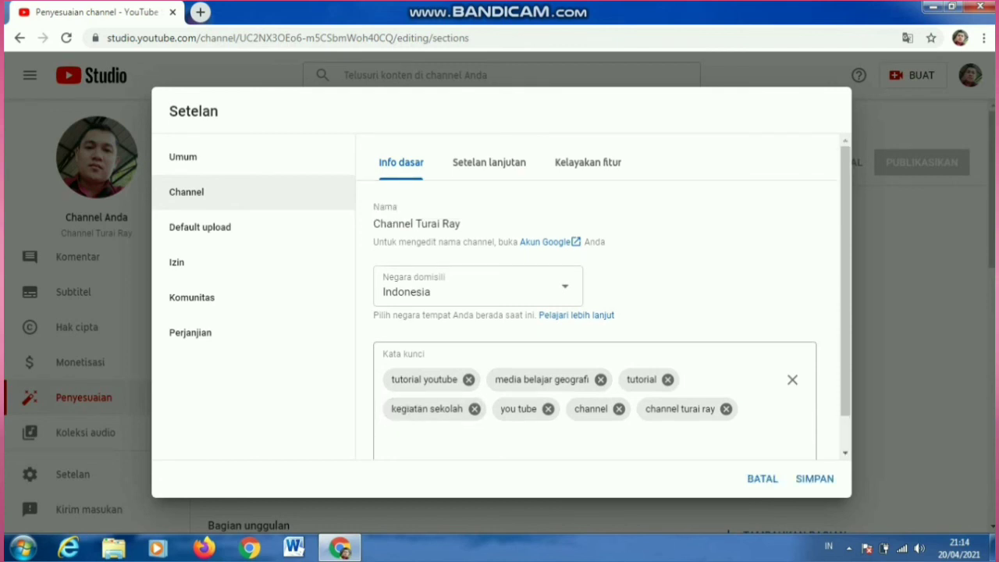
{"action": "left_click", "coordinate": [383, 438]}
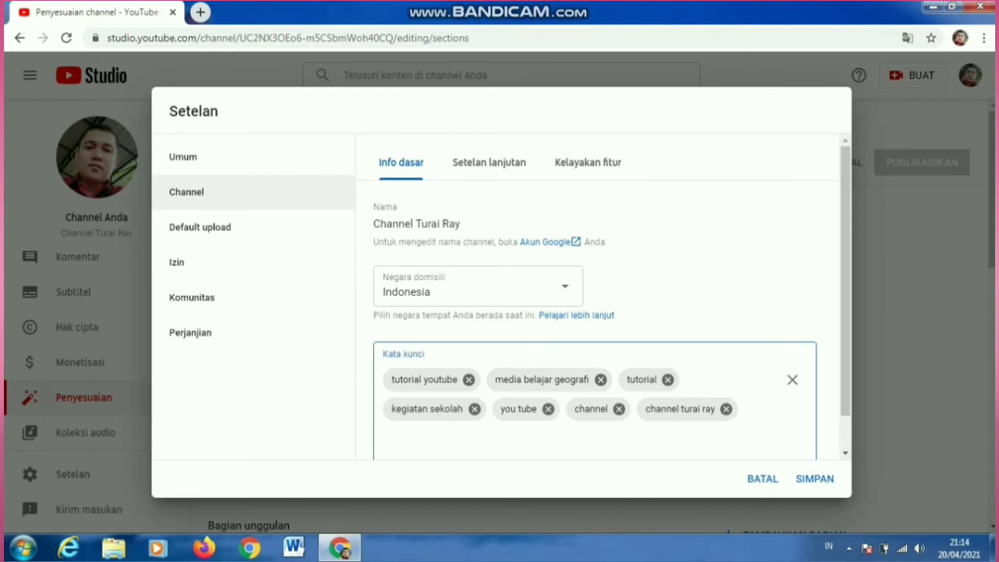
{"action": "type", "text": "mancing"}
{"action": "key", "text": "Return"}
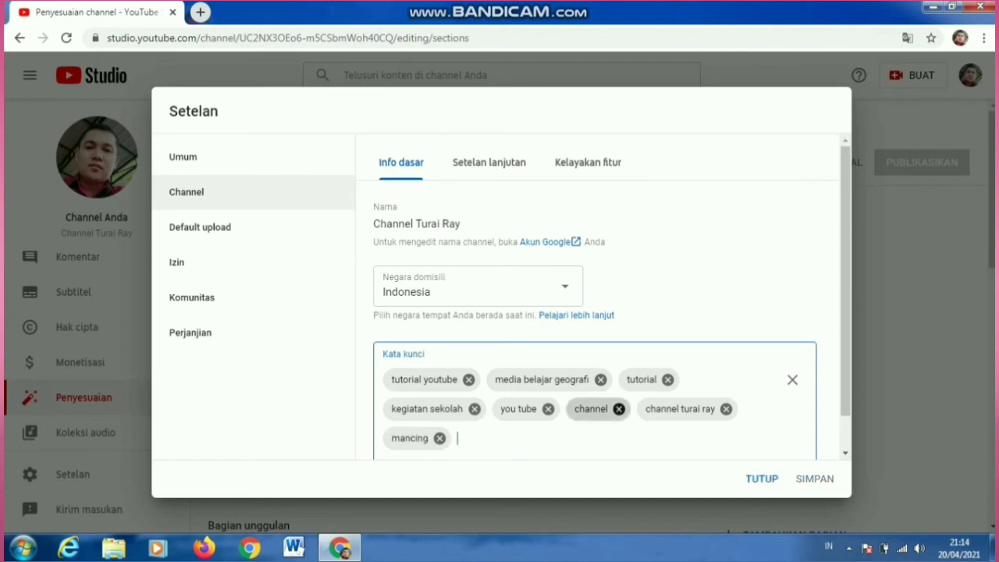
{"action": "scroll", "coordinate": [541, 341], "scroll_direction": "down", "scroll_amount": 1}
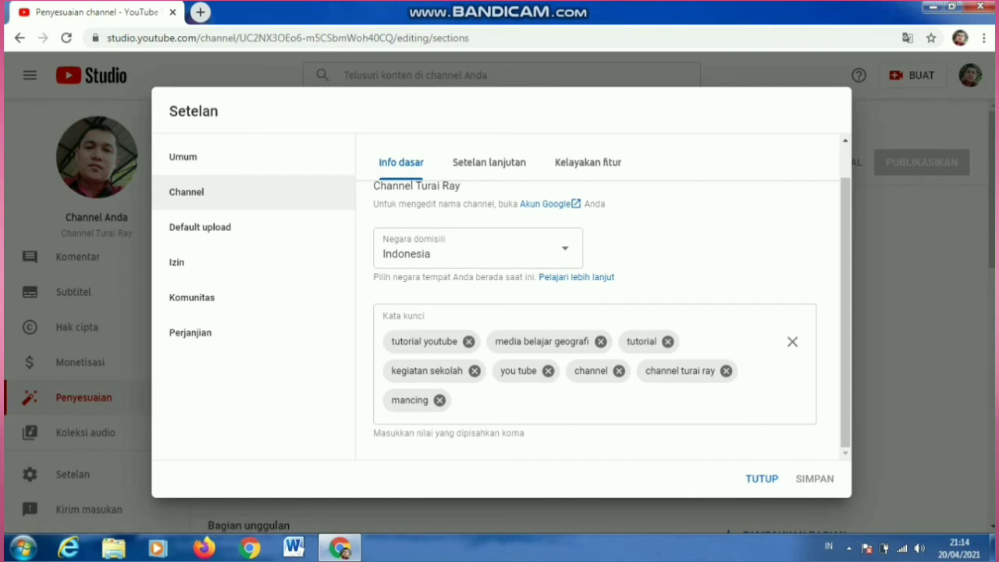
Review the channel's Setelan lanjutan, from the made-for-kids audience choice through Google Ads linking, automatic subtitles, subscriber count and ads to Setelan lainnya
{"action": "left_click", "coordinate": [499, 161]}
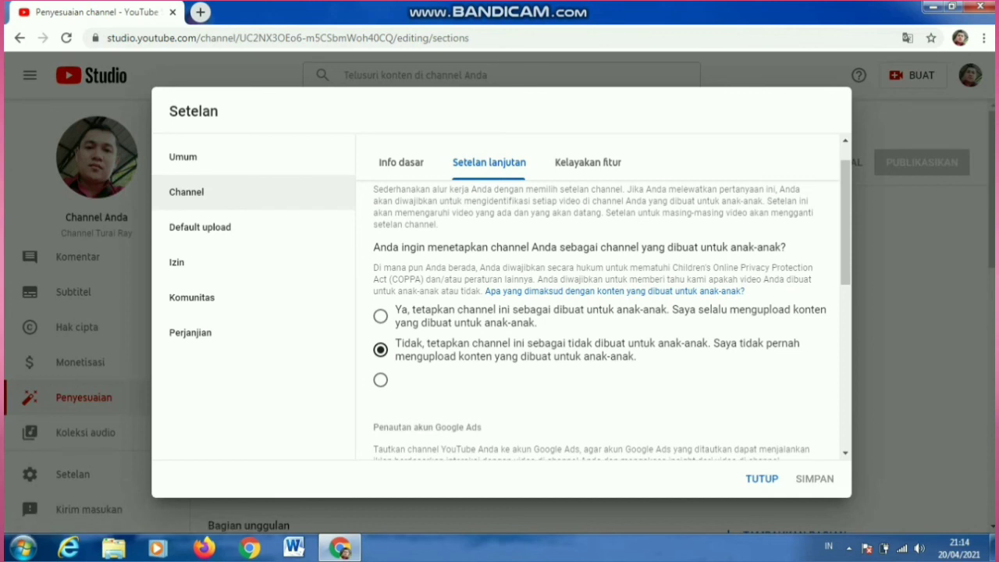
{"action": "scroll", "coordinate": [600, 320], "scroll_direction": "down", "scroll_amount": 3}
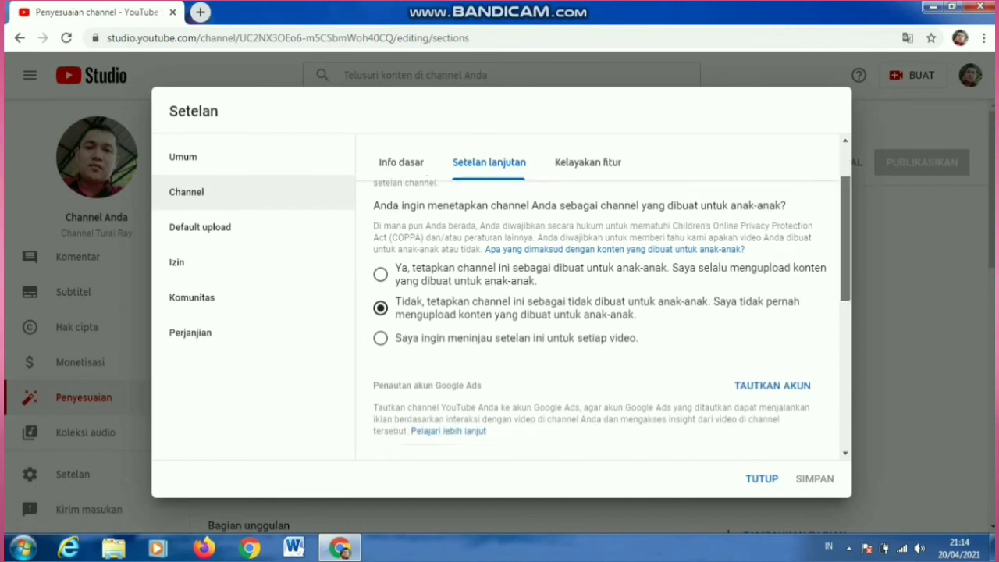
{"action": "scroll", "coordinate": [601, 312], "scroll_direction": "up", "scroll_amount": 3}
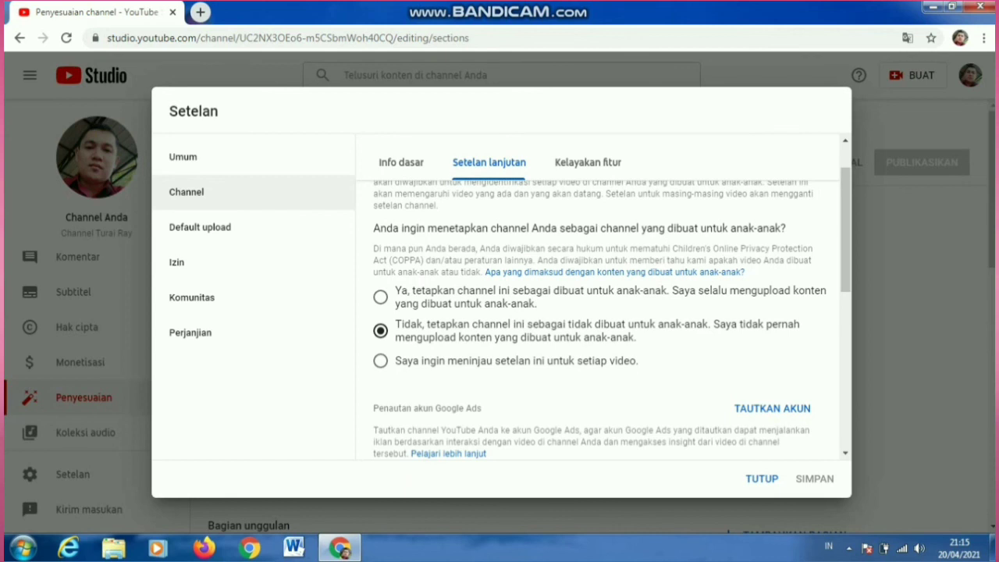
{"action": "scroll", "coordinate": [601, 312], "scroll_direction": "down", "scroll_amount": 2}
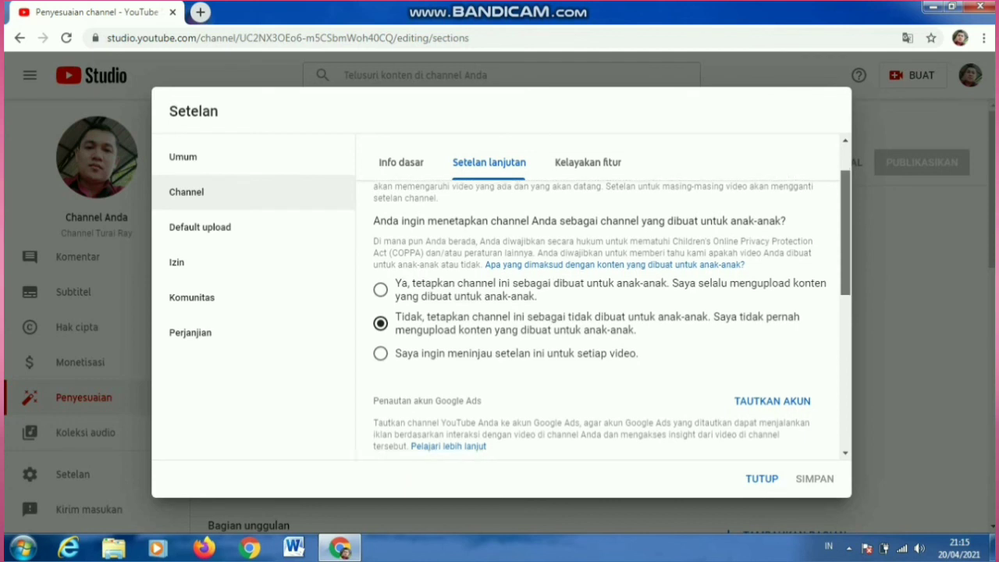
{"action": "scroll", "coordinate": [601, 312], "scroll_direction": "down", "scroll_amount": 4}
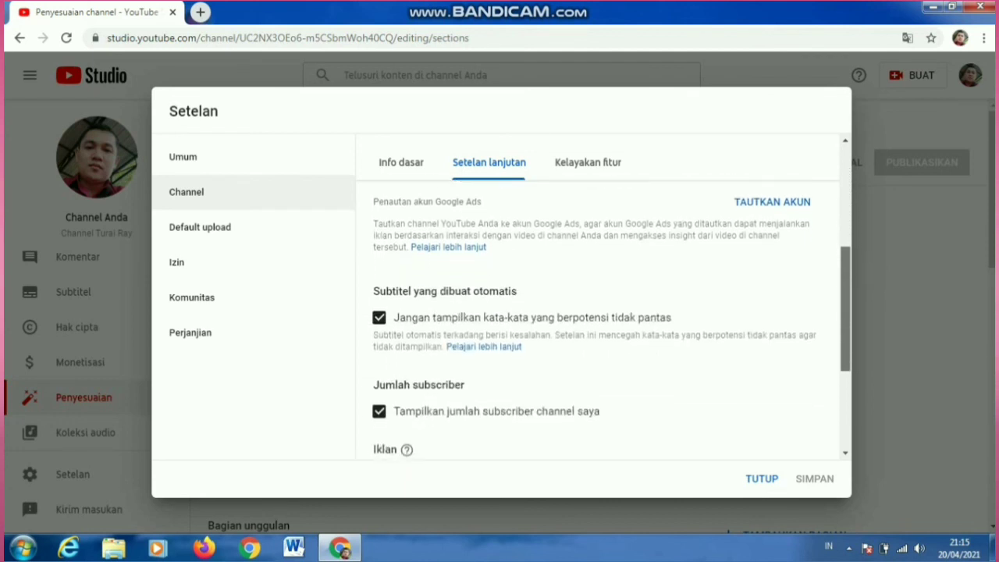
{"action": "scroll", "coordinate": [611, 321], "scroll_direction": "down", "scroll_amount": 1}
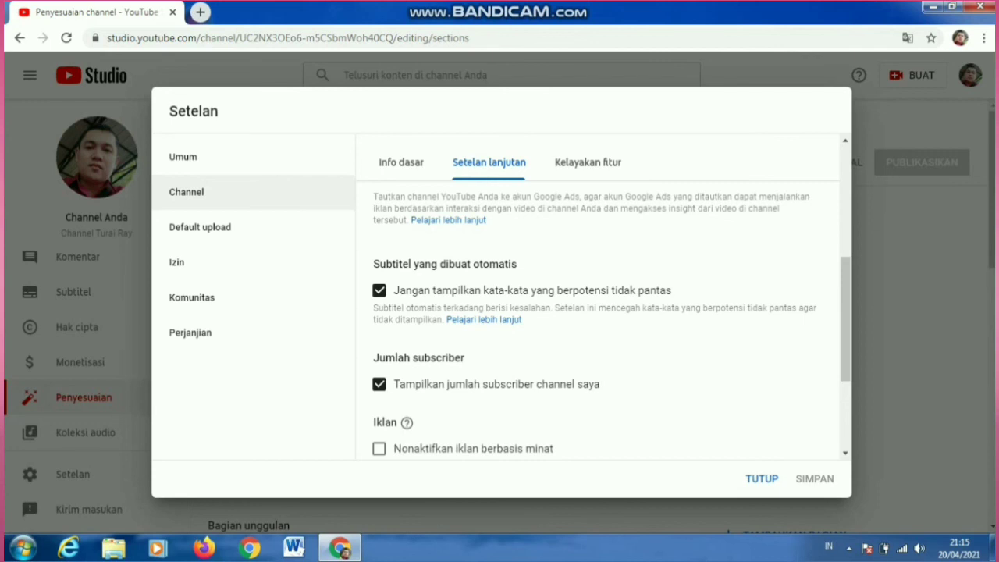
{"action": "scroll", "coordinate": [611, 320], "scroll_direction": "down", "scroll_amount": 3}
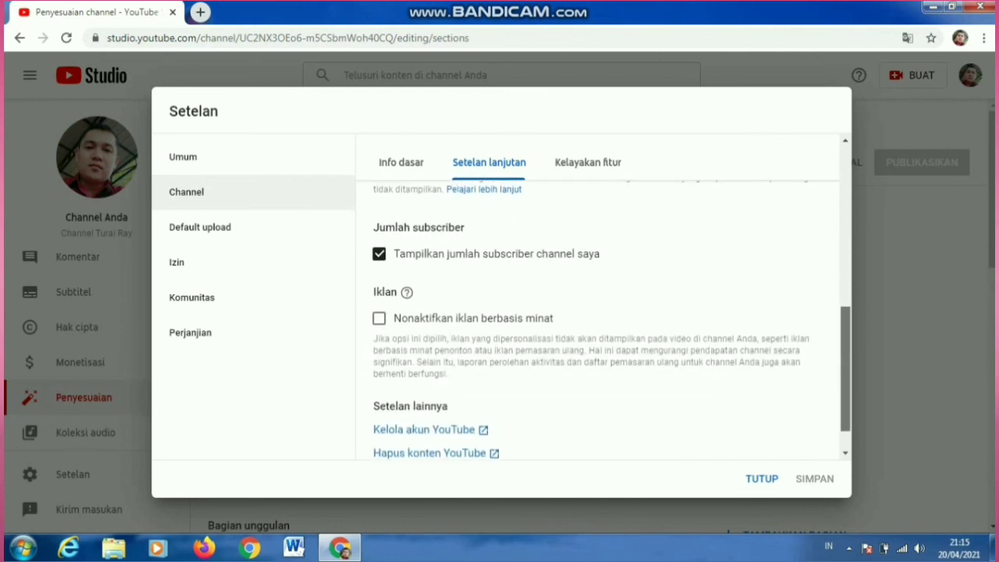
{"action": "scroll", "coordinate": [611, 320], "scroll_direction": "down", "scroll_amount": 1}
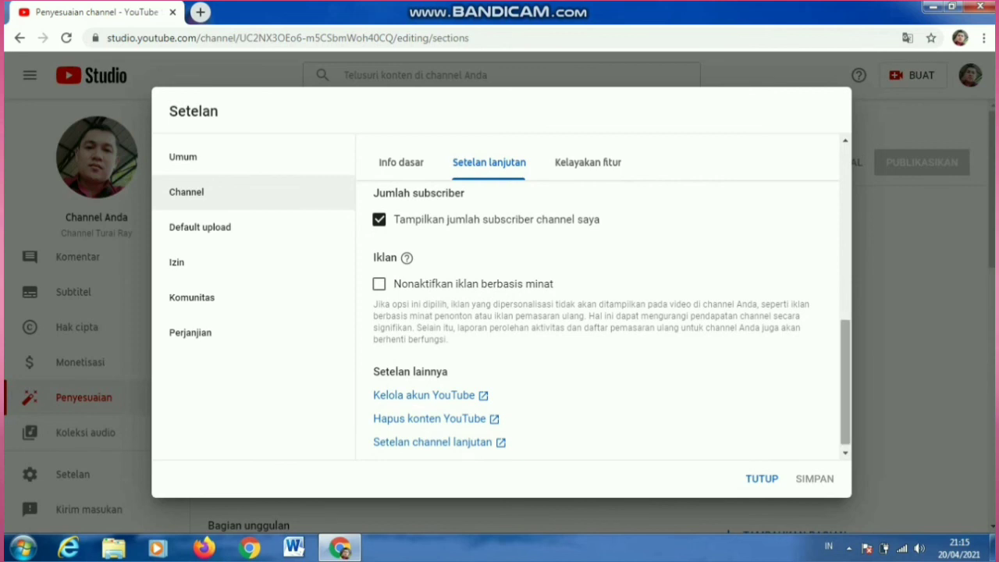
{"action": "scroll", "coordinate": [611, 321], "scroll_direction": "up", "scroll_amount": 5}
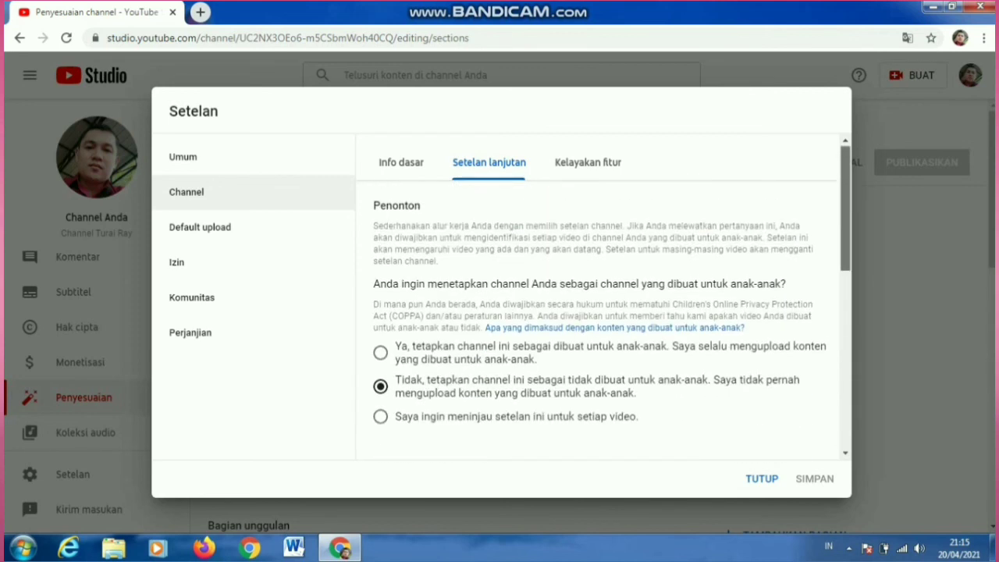
View the channel's Kelayakan fitur, expanding the Fitur standar details and collapsing them again
{"action": "left_click", "coordinate": [588, 162]}
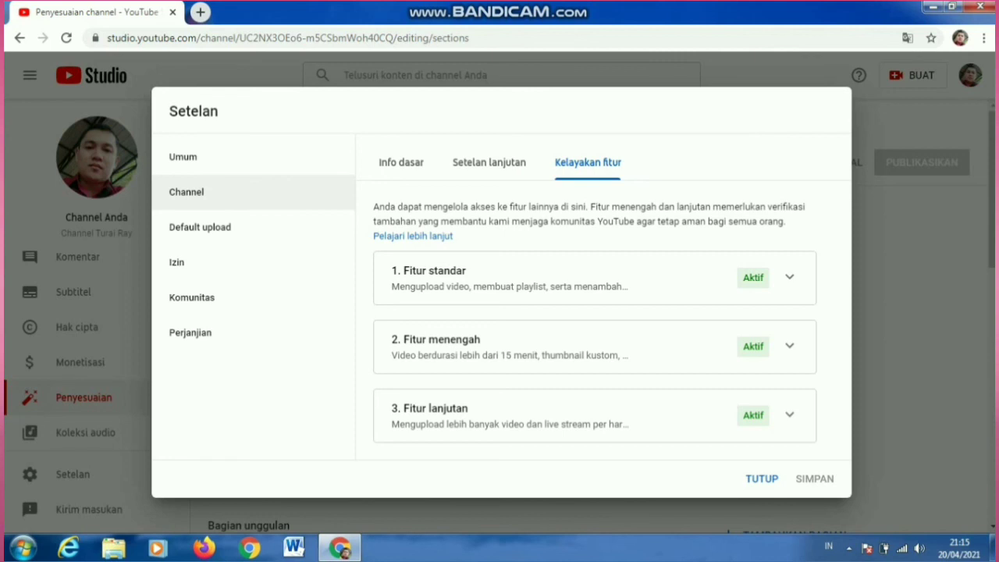
{"action": "left_click", "coordinate": [789, 277]}
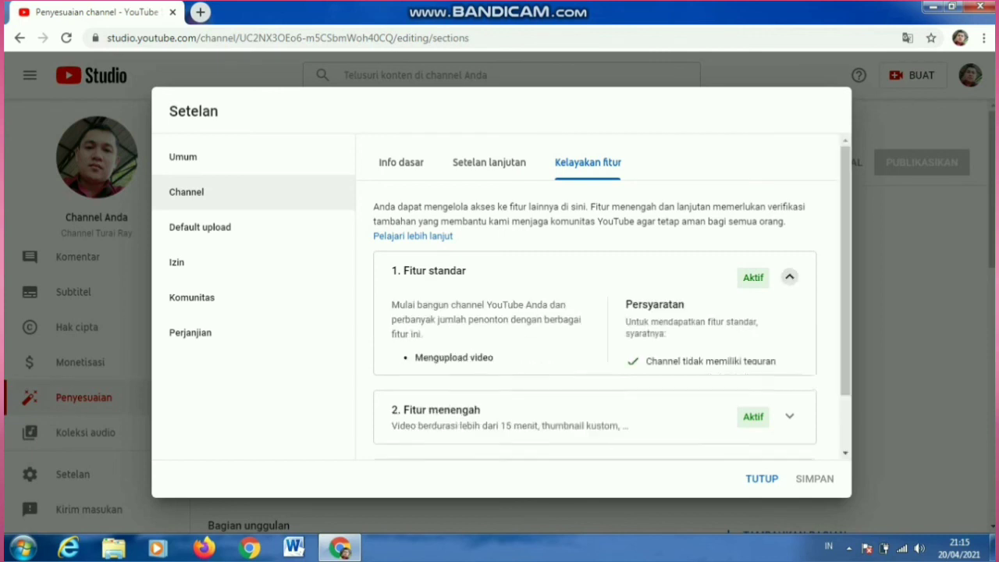
{"action": "left_click", "coordinate": [789, 276]}
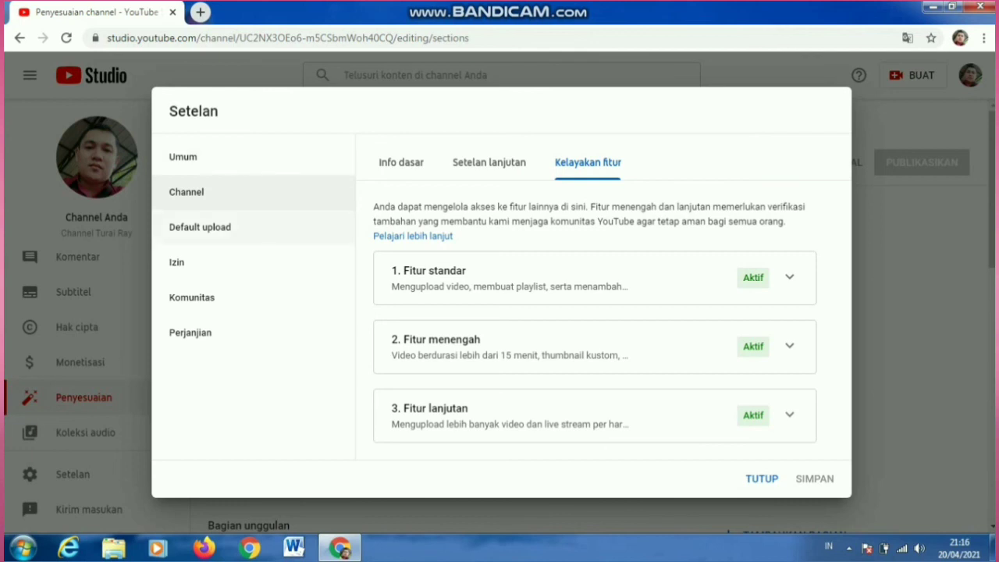
View the Default upload, Izin and Komunitas settings, dismiss the Windows color scheme prompt, and close the Setelan dialog
{"action": "left_click", "coordinate": [199, 226]}
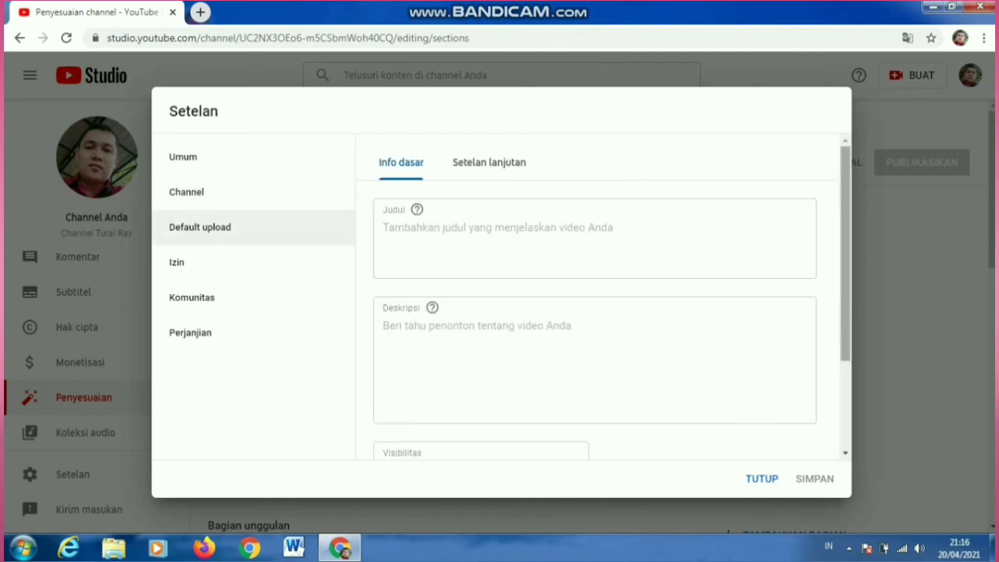
{"action": "scroll", "coordinate": [594, 320], "scroll_direction": "down", "scroll_amount": 2}
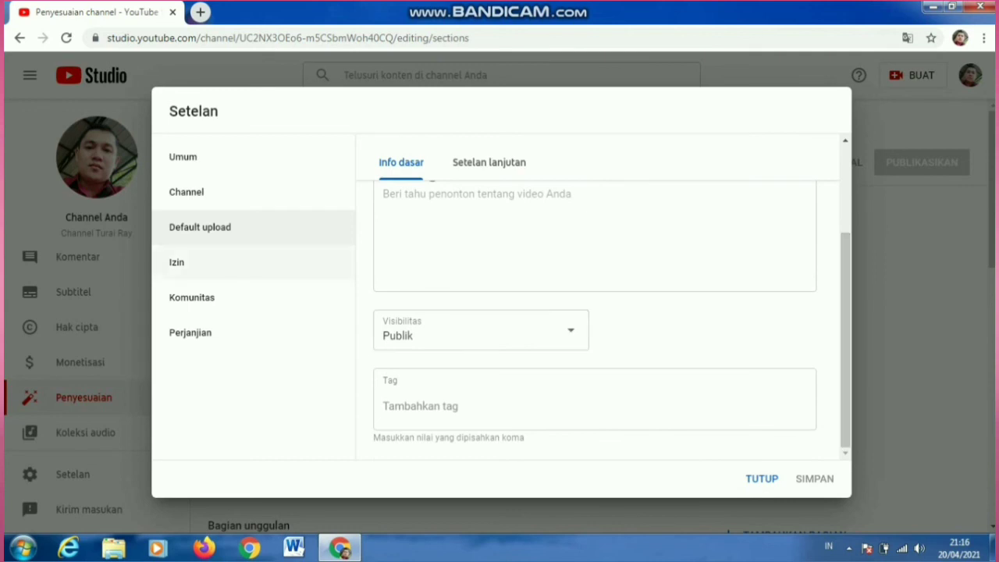
{"action": "left_click", "coordinate": [187, 262]}
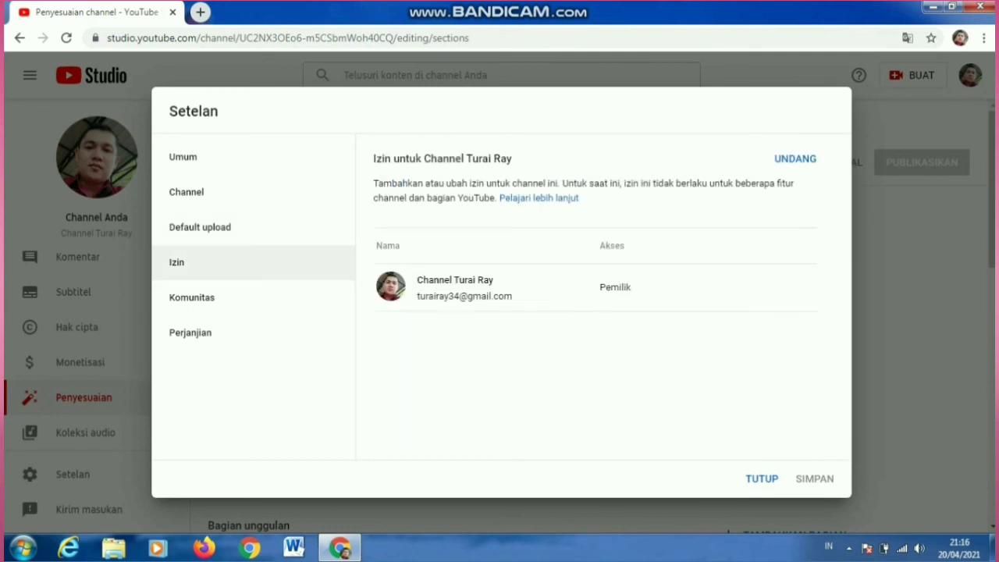
{"action": "left_click", "coordinate": [192, 297]}
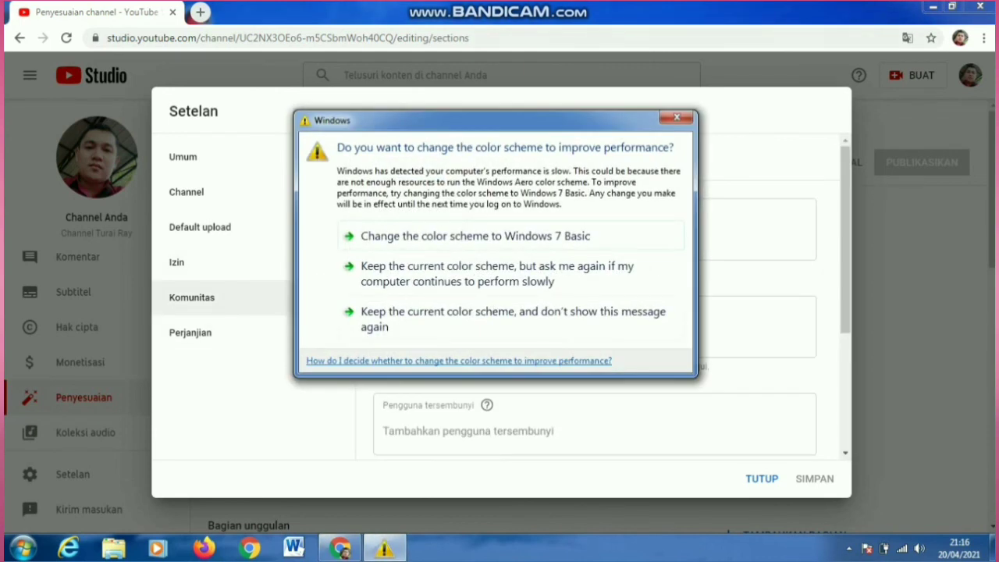
{"action": "left_click", "coordinate": [676, 117]}
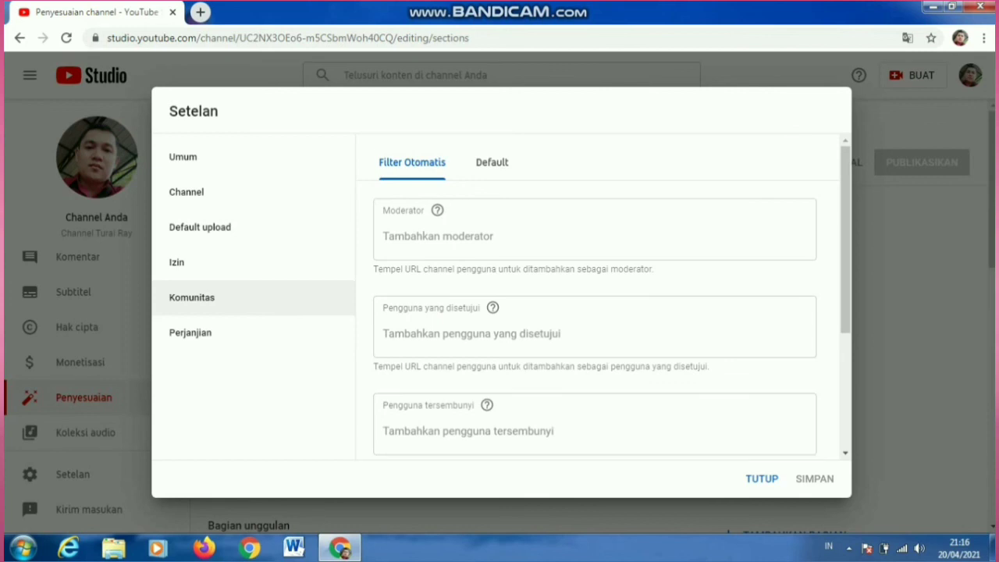
{"action": "left_click", "coordinate": [761, 478]}
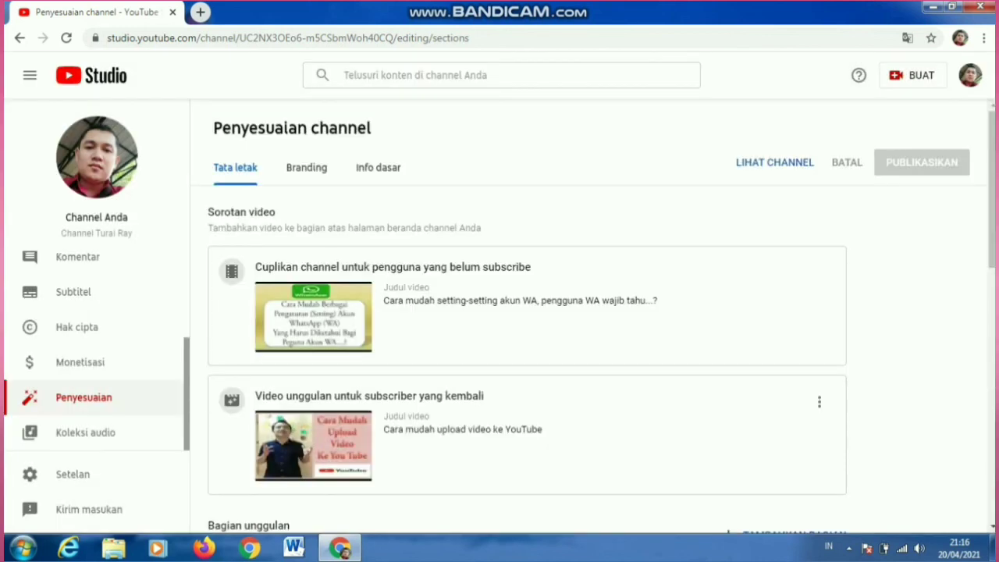